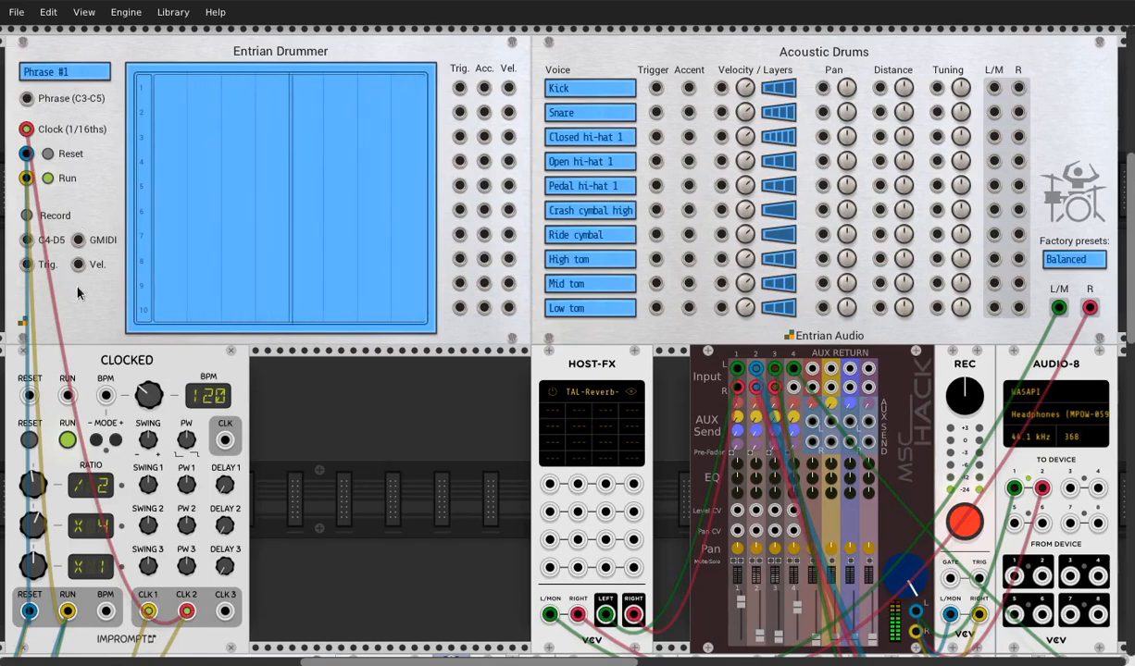
# Set the Clocked module's master clock to 60 BPM and check the empty Phrase #1 in the drum phrase editor.
pyautogui.rightClick(151, 401)
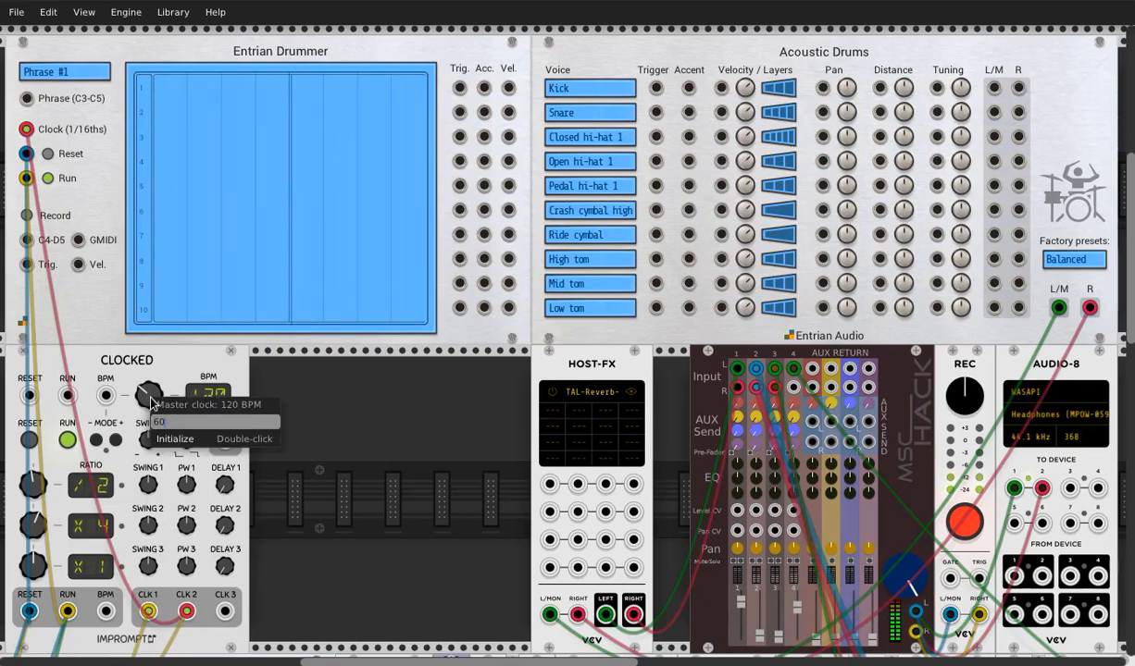
pyautogui.press('Return')
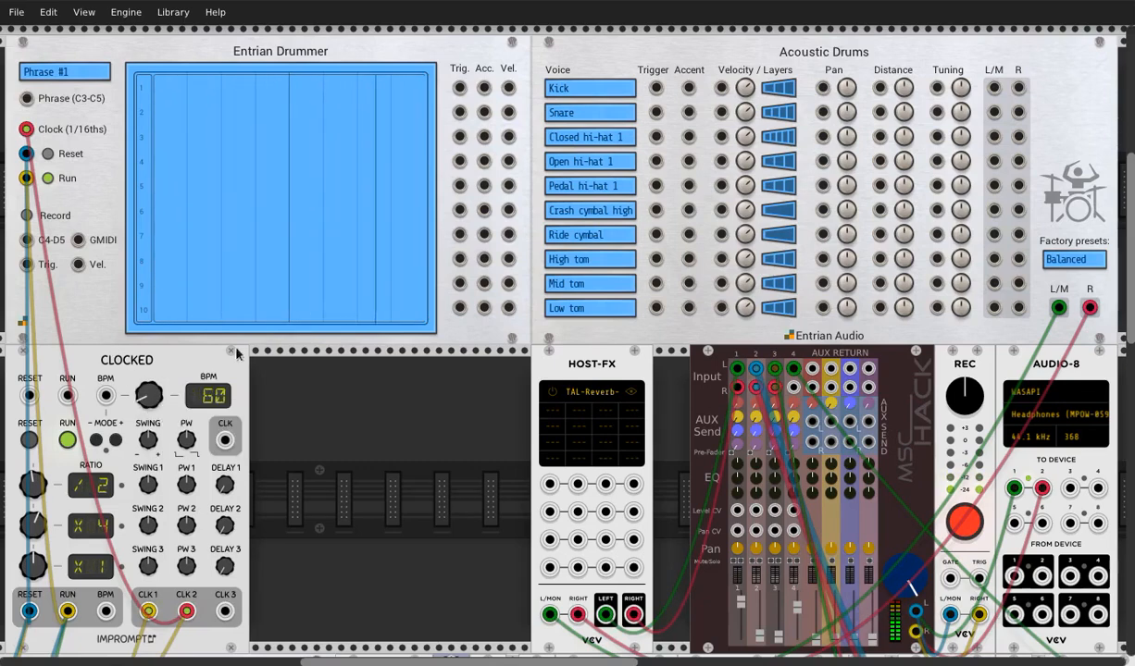
pyautogui.click(283, 244)
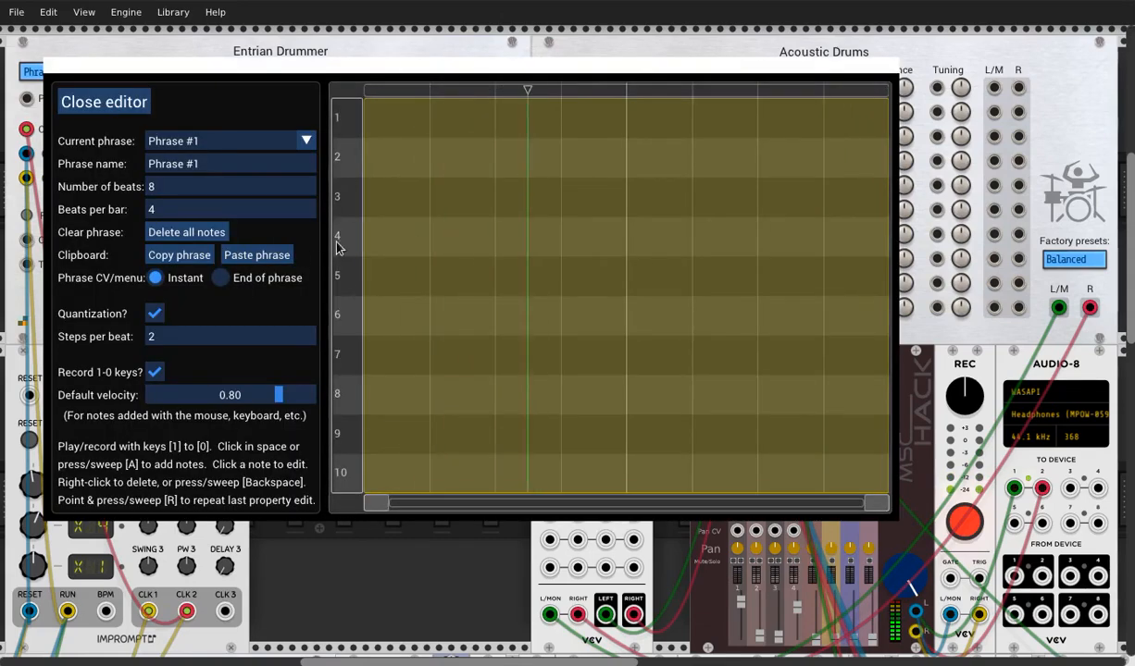
pyautogui.click(132, 101)
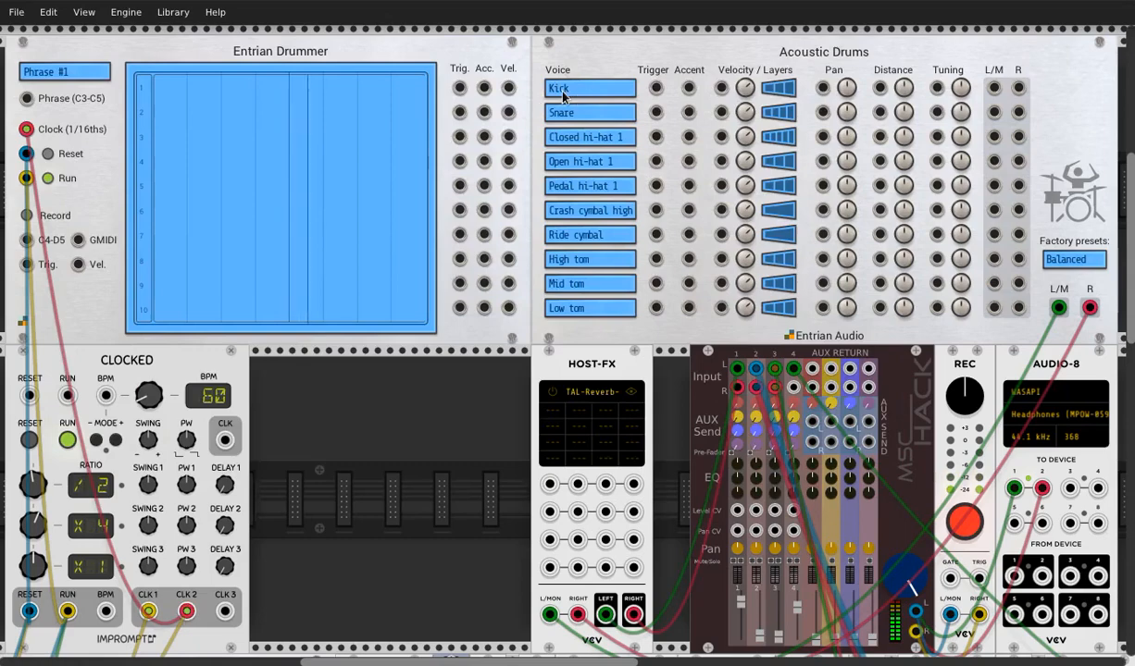
# Record a live pattern of kick notes on row 1 and snare notes on row 2 across the eight beats of Phrase #1.
pyautogui.click(352, 169)
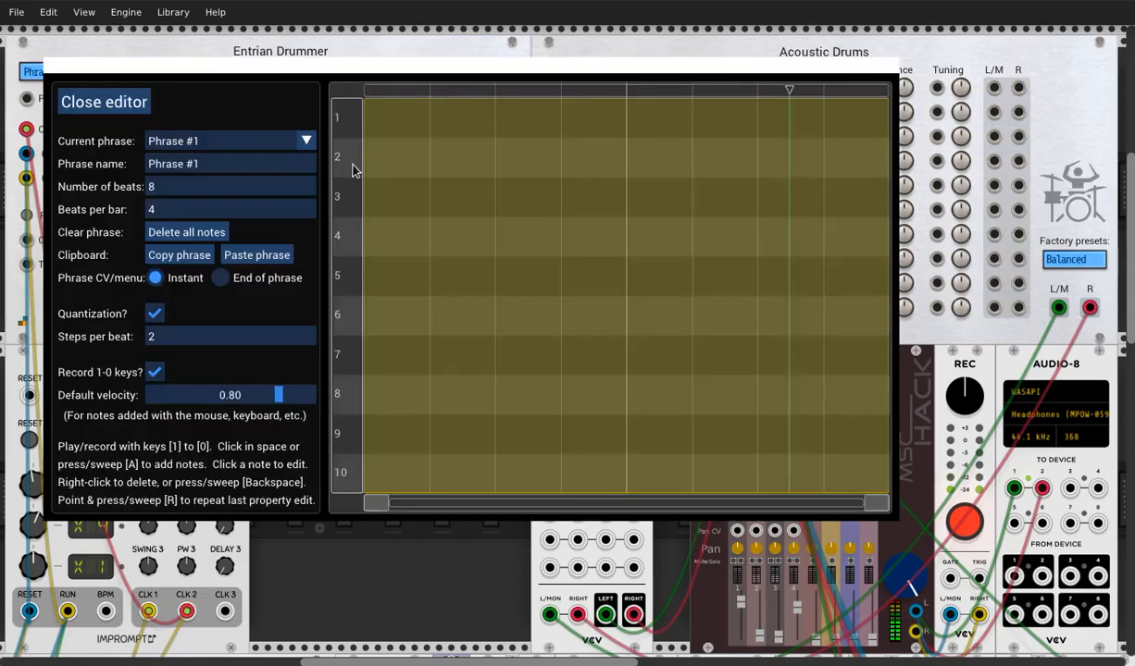
pyautogui.press('1')
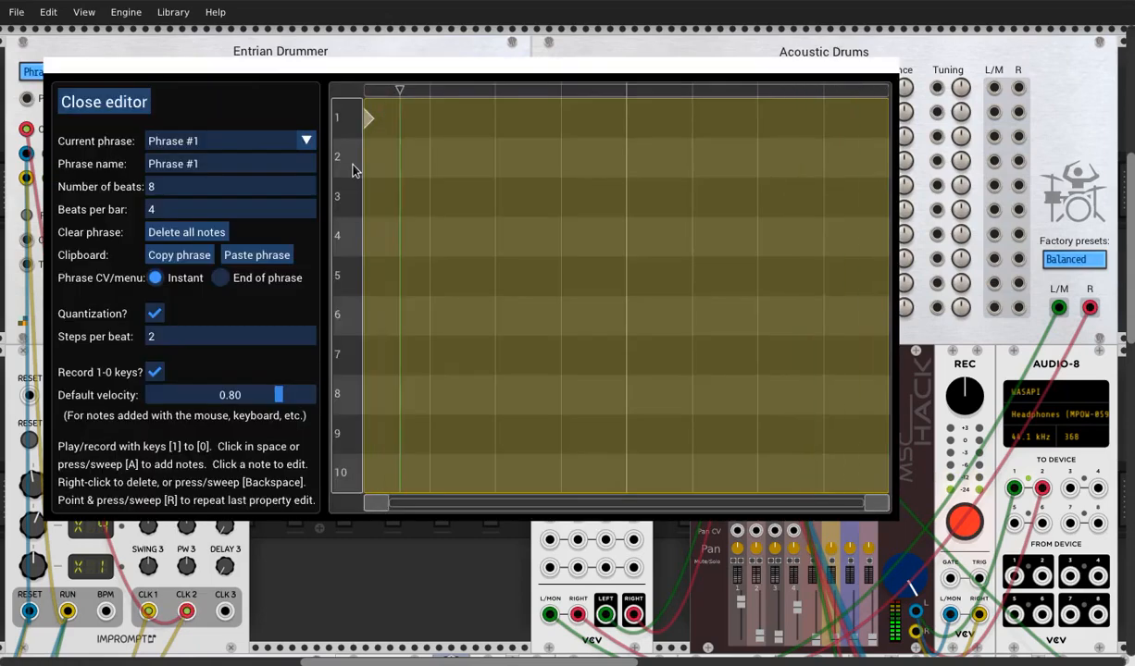
pyautogui.press('2')
pyautogui.press('1')
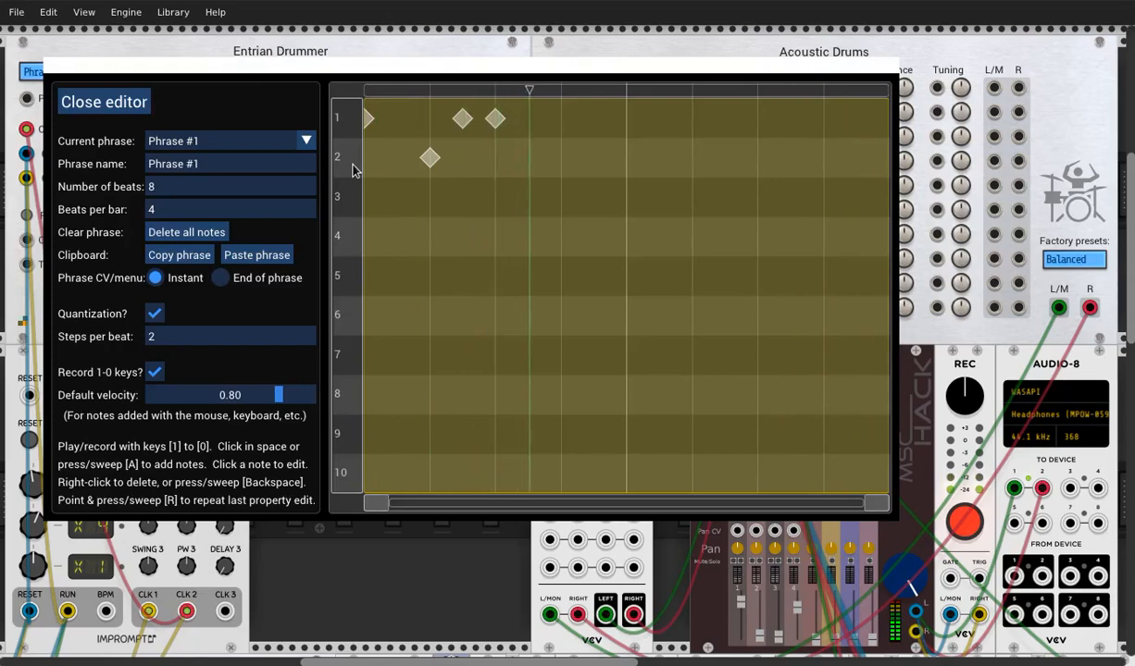
pyautogui.press('2')
pyautogui.press('1')
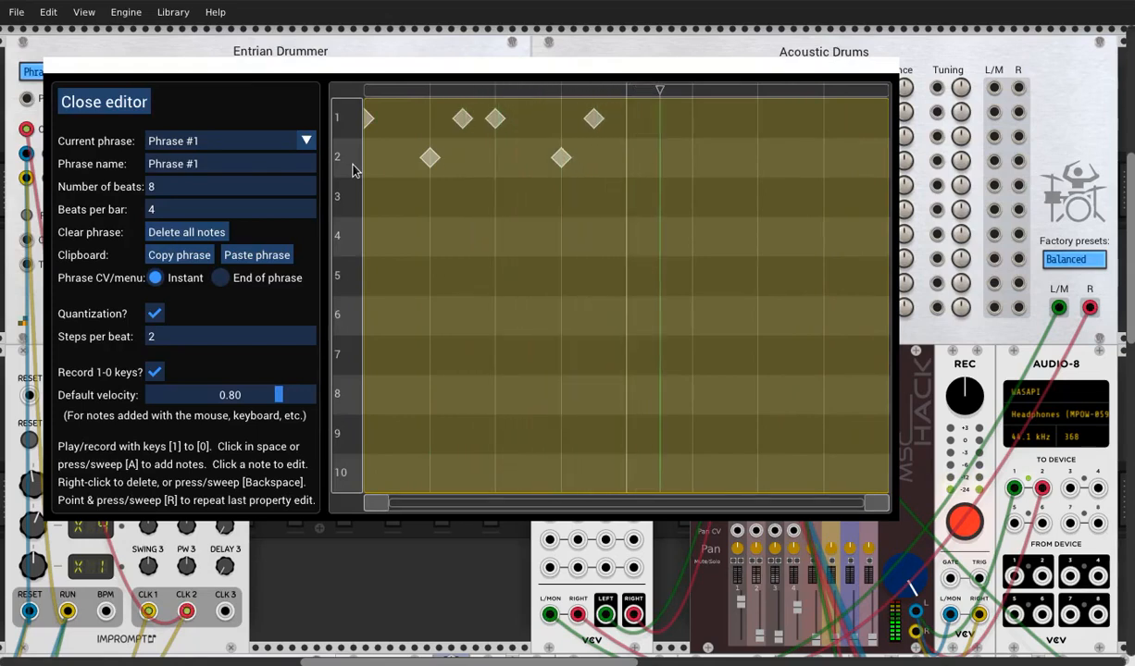
pyautogui.press('1')
pyautogui.press('2')
pyautogui.press('1')
pyautogui.press('1')
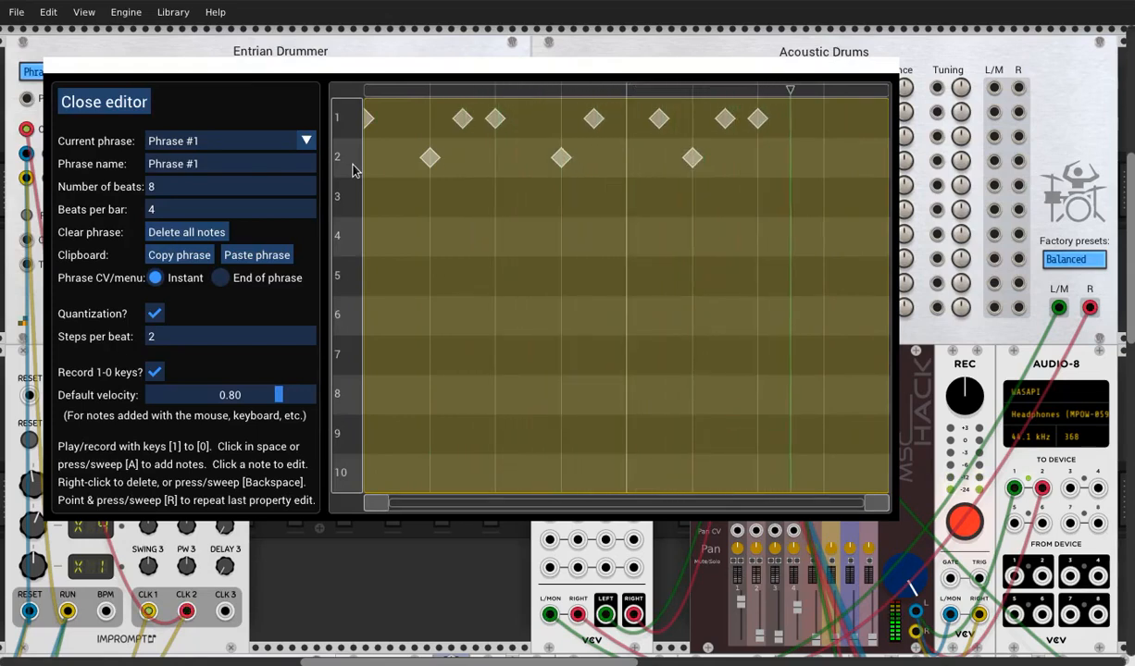
pyautogui.press('2')
pyautogui.press('2')
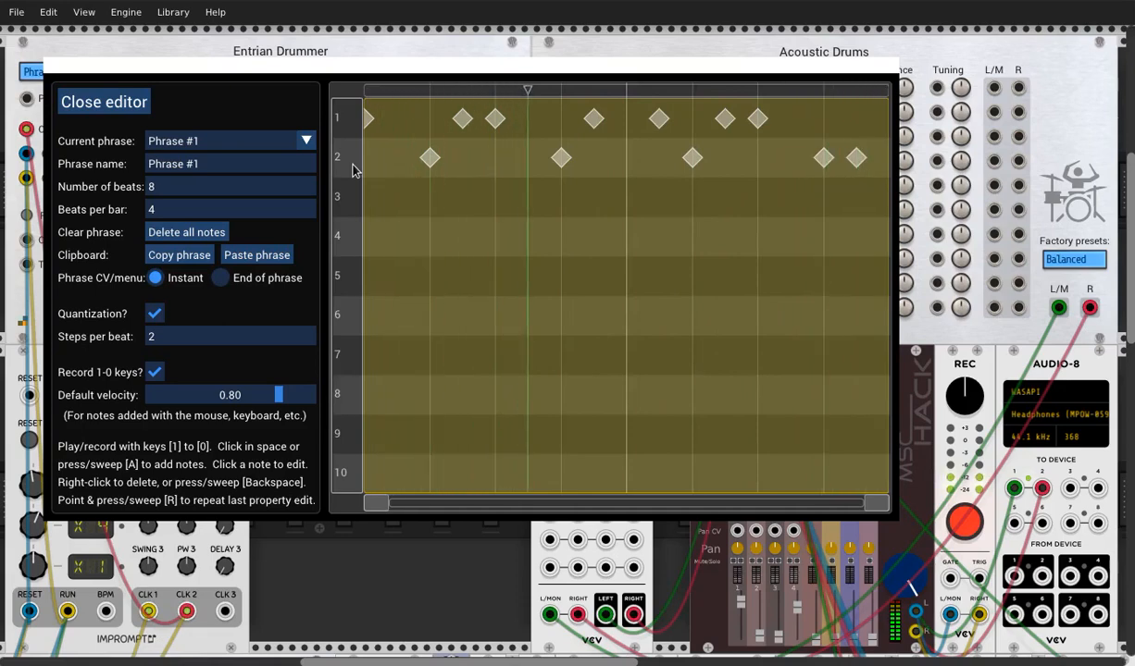
# Fill row 3 with closed hi-hat notes on every half-beat step from the second step to the end of the phrase.
pyautogui.click(403, 202)
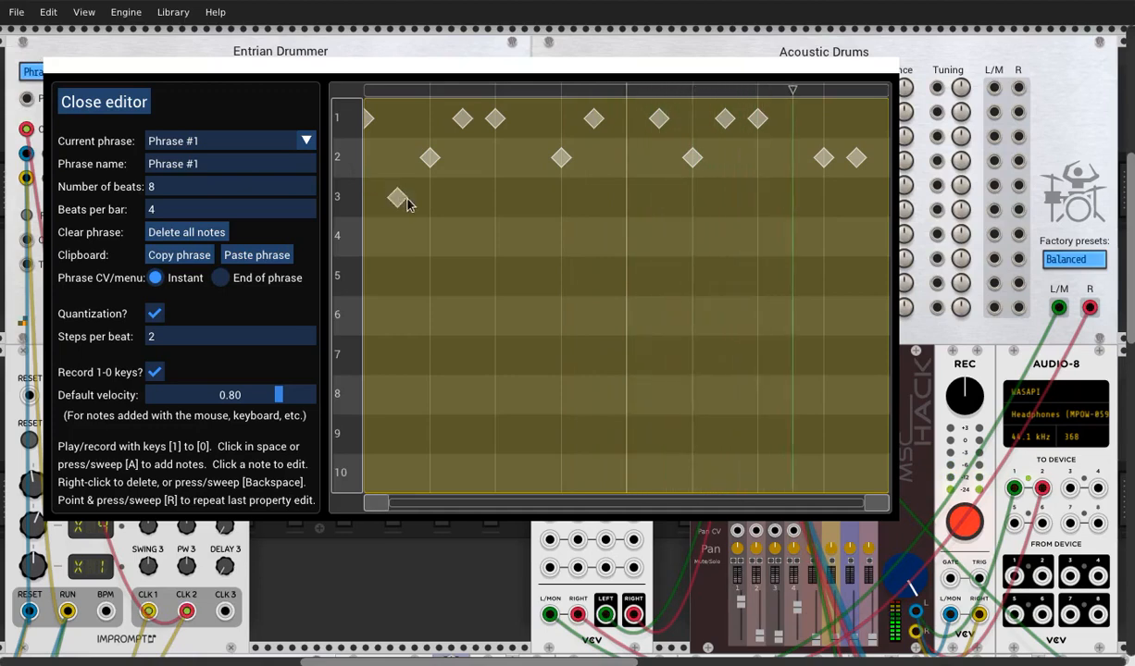
pyautogui.click(429, 200)
pyautogui.click(463, 201)
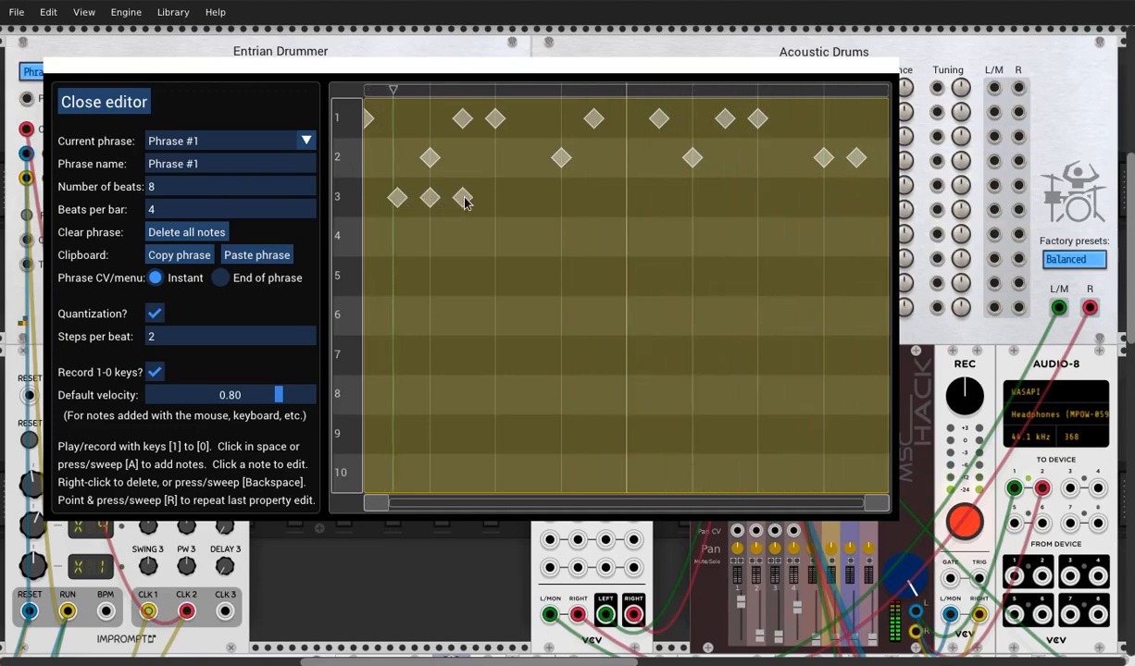
pyautogui.press('a')
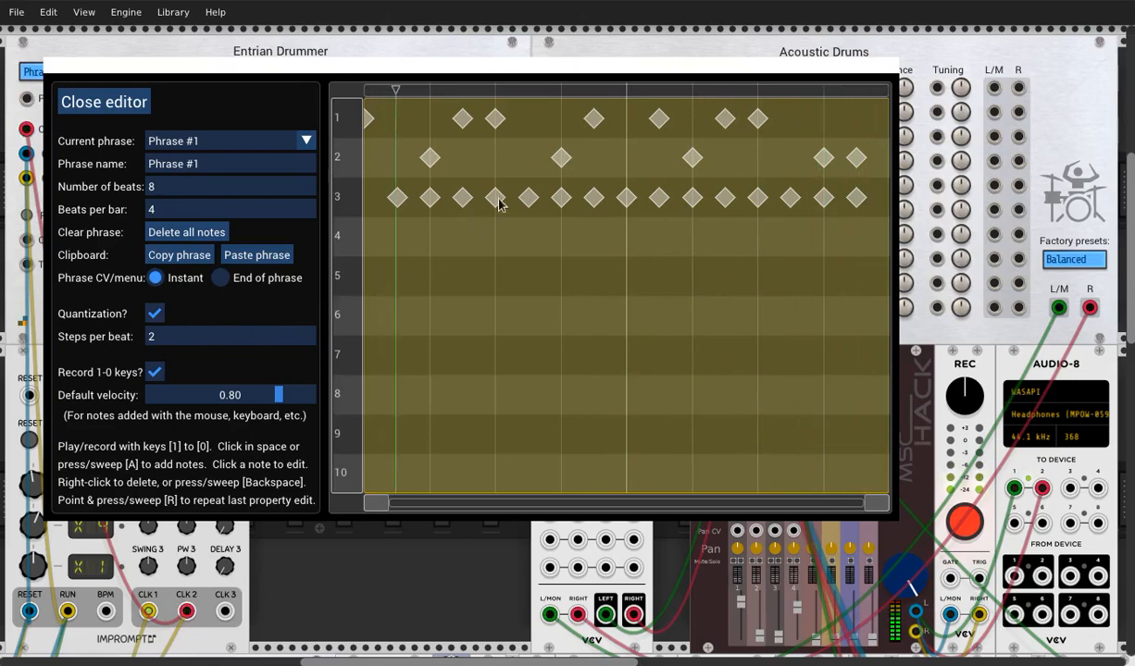
# Move the row 3 notes at the start of beats 3, 5 and 7 down to row 4 for the open hi-hat.
pyautogui.moveTo(499, 204); pyautogui.dragTo(497, 237)
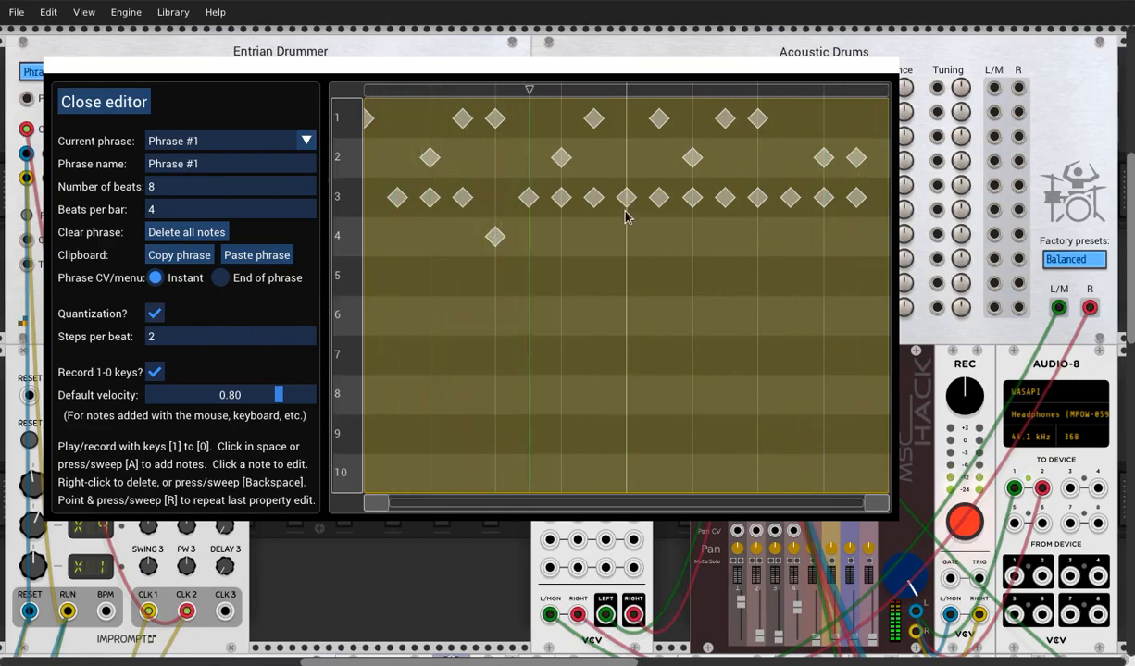
pyautogui.moveTo(626, 207); pyautogui.dragTo(626, 233)
pyautogui.moveTo(756, 208); pyautogui.dragTo(755, 239)
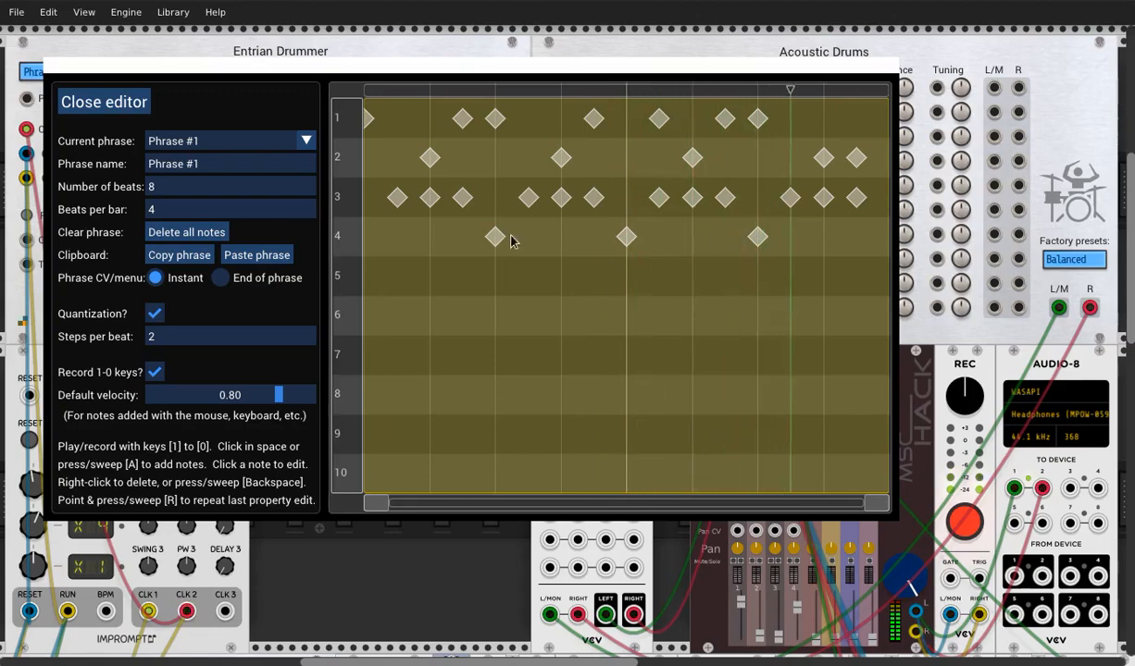
# Set the quantization to 4 steps per beat and shift the three row 3 notes just before the row 4 notes one step later.
pyautogui.click(178, 342)
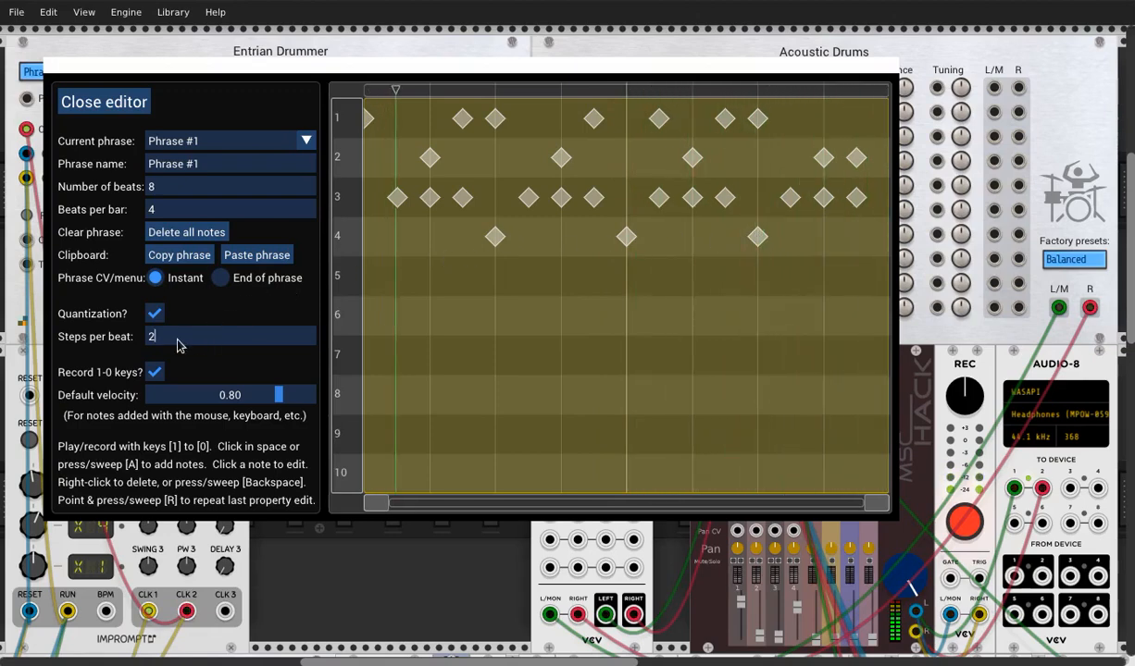
pyautogui.press('BackSpace')
pyautogui.write('4')
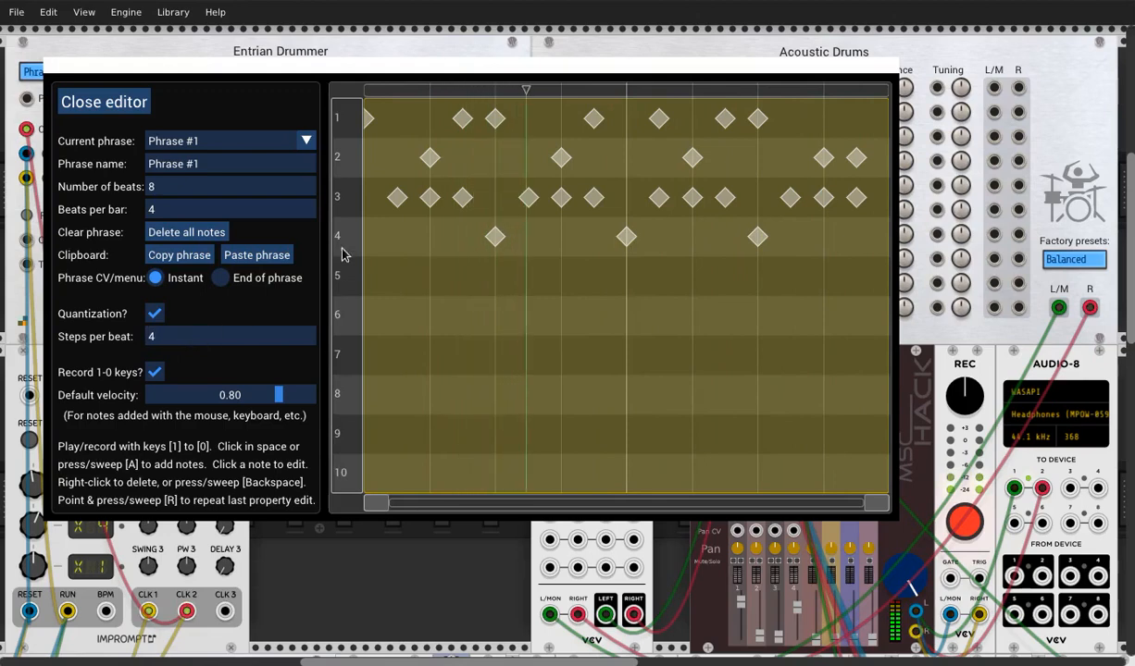
pyautogui.moveTo(458, 199); pyautogui.dragTo(474, 197)
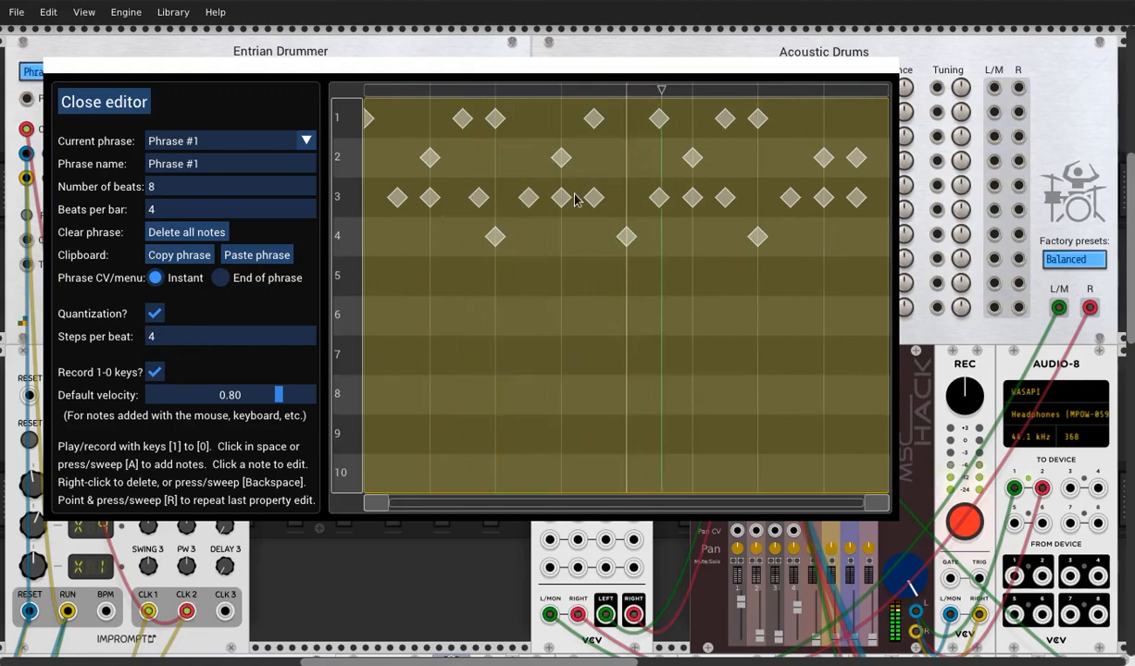
pyautogui.moveTo(595, 204); pyautogui.dragTo(602, 202)
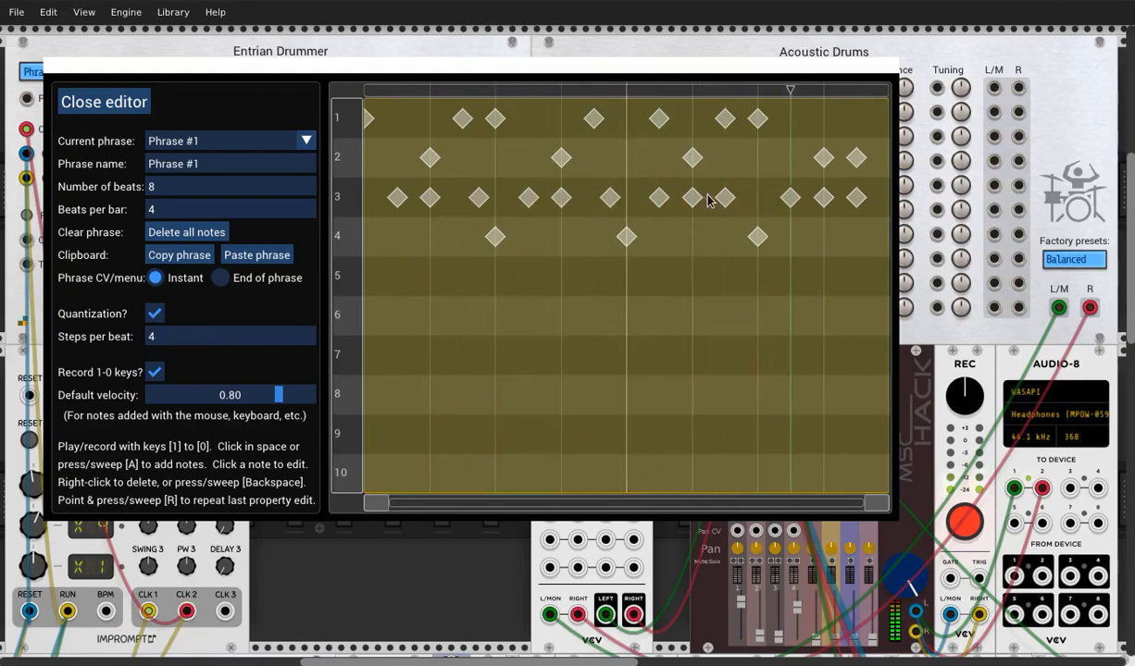
pyautogui.moveTo(725, 198); pyautogui.dragTo(741, 198)
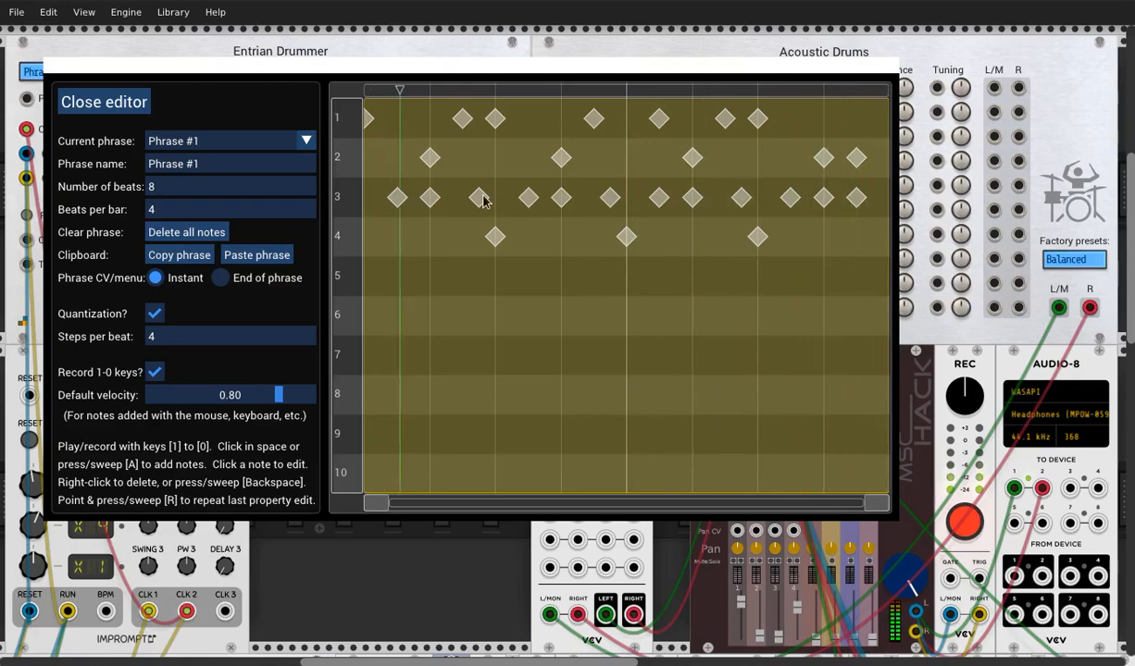
# Lower the velocity of the three shifted row 3 notes and add a crash cymbal note on row 6 at the phrase start.
pyautogui.moveTo(479, 197); pyautogui.dragTo(481, 217)
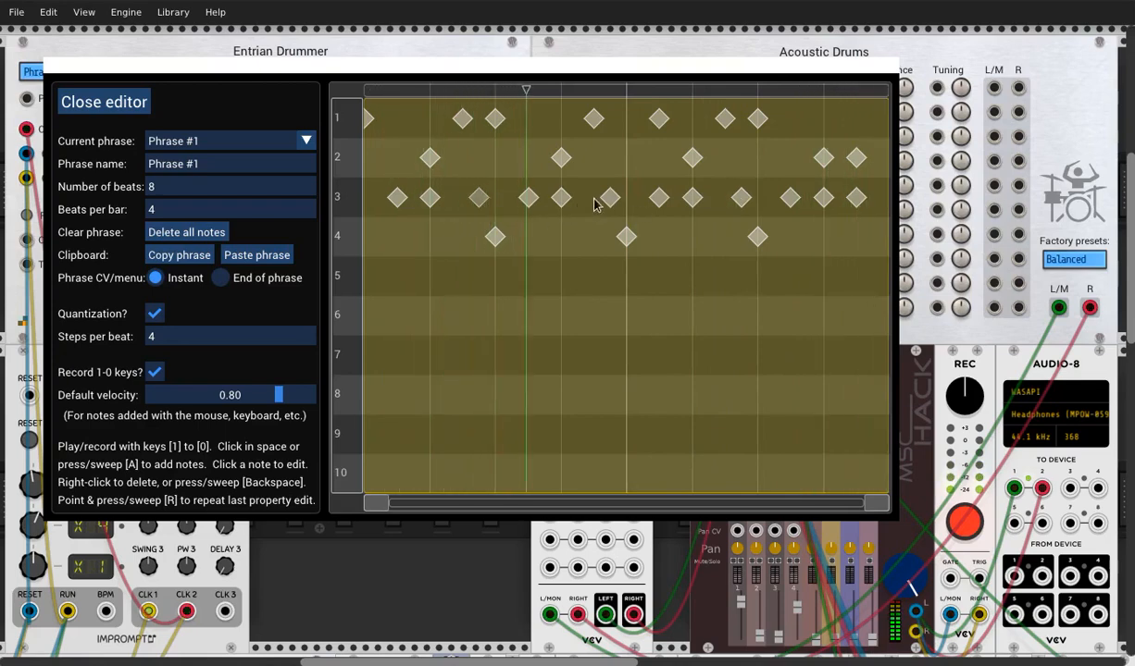
pyautogui.moveTo(611, 197); pyautogui.dragTo(611, 204)
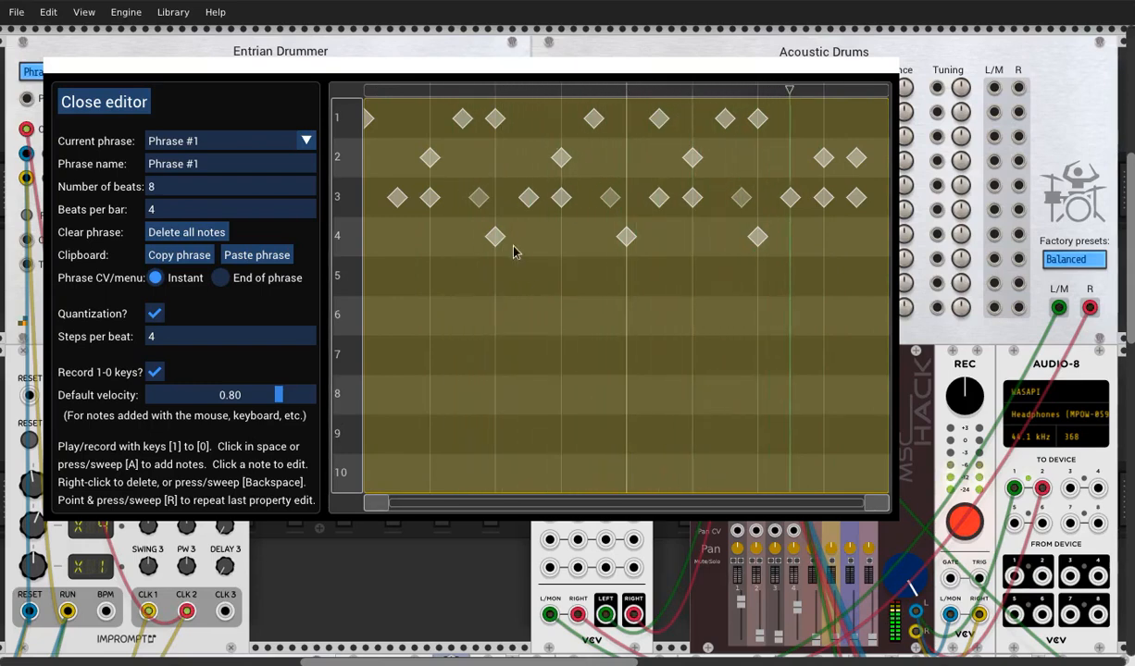
pyautogui.click(365, 316)
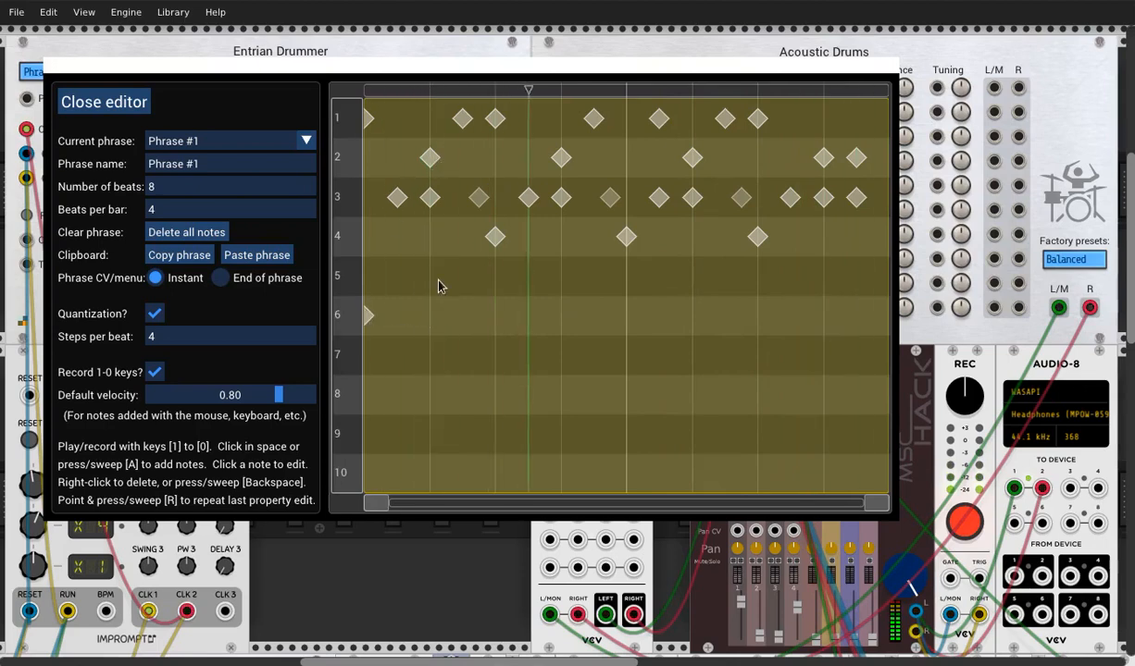
pyautogui.click(127, 102)
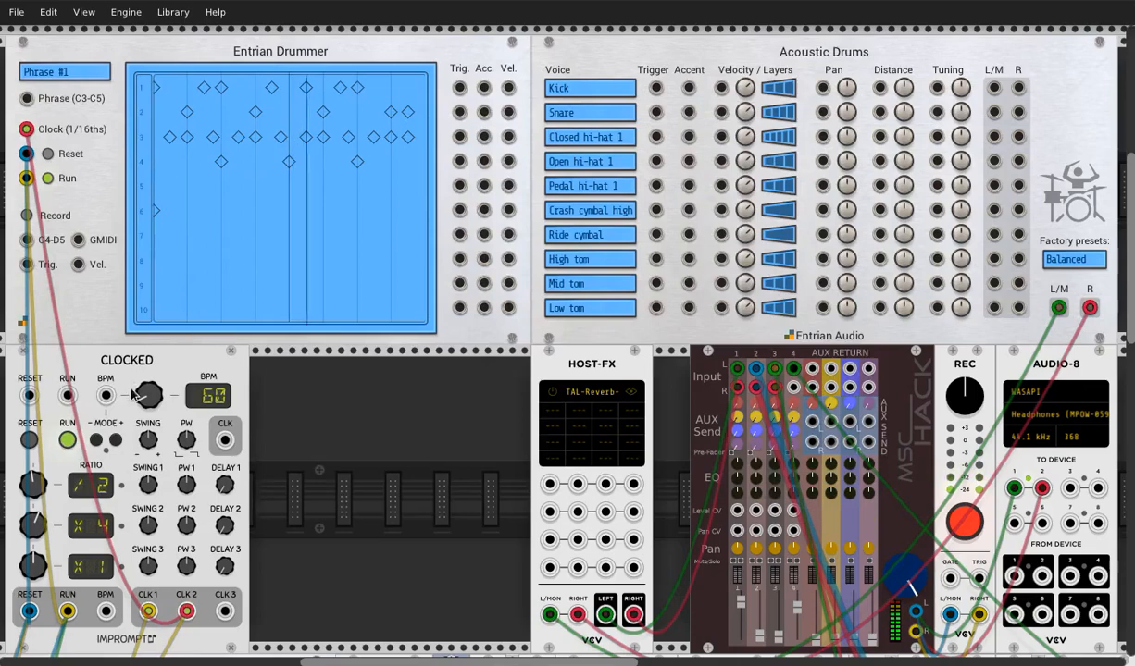
# Accent the row 2 snare notes on beats 2 and 6 of the phrase.
pyautogui.click(221, 238)
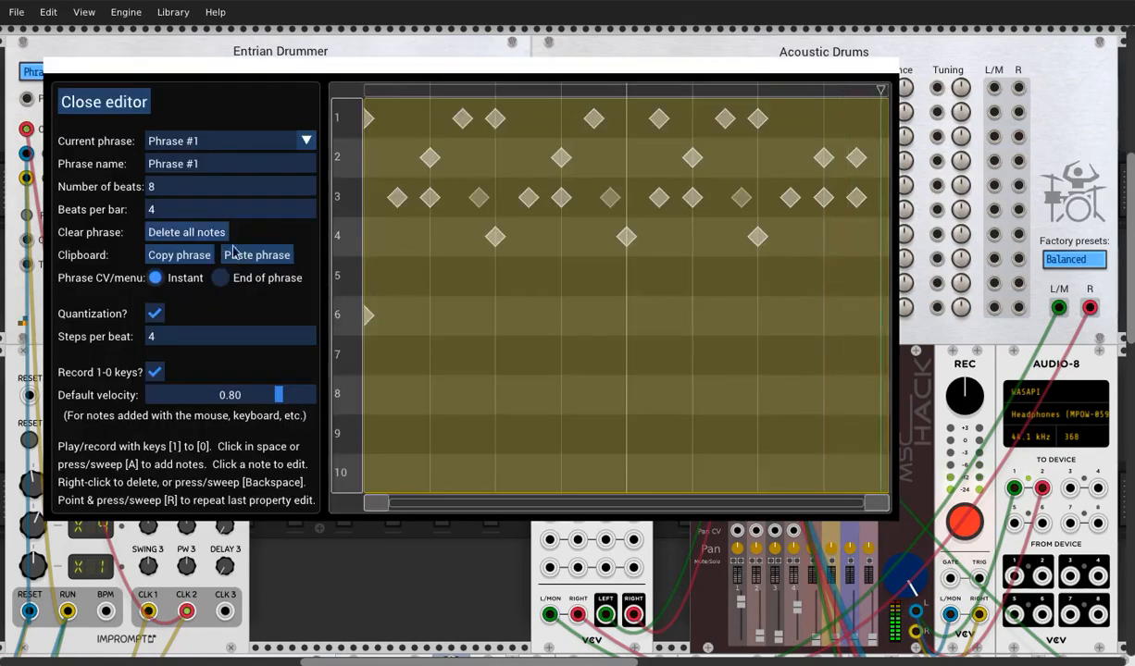
pyautogui.click(429, 158)
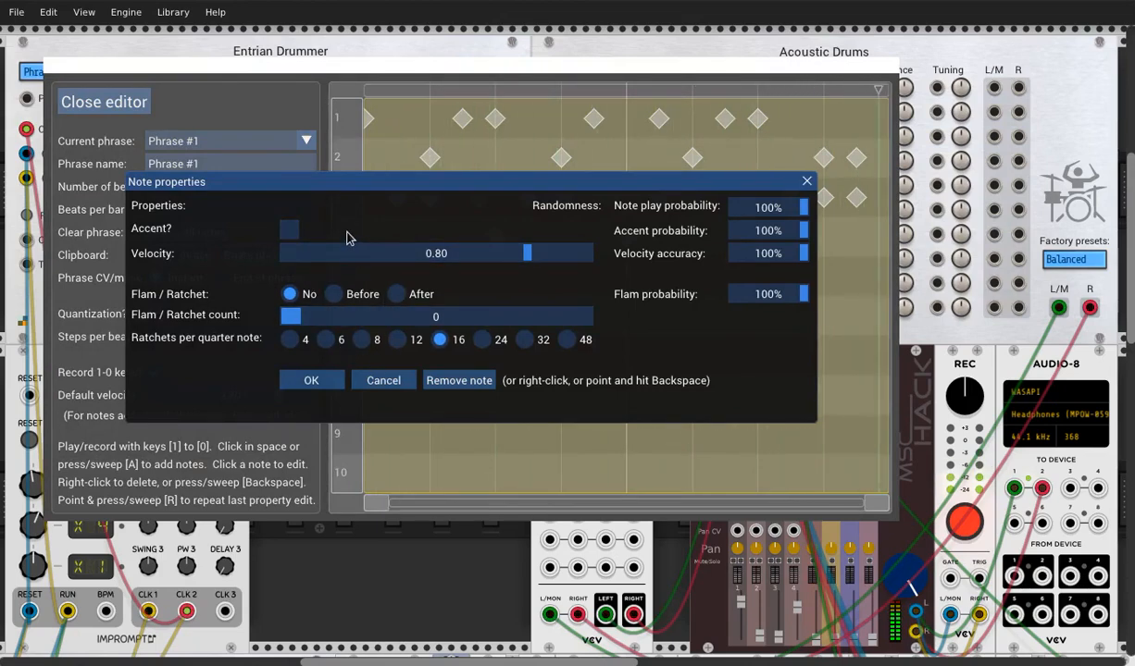
pyautogui.click(309, 381)
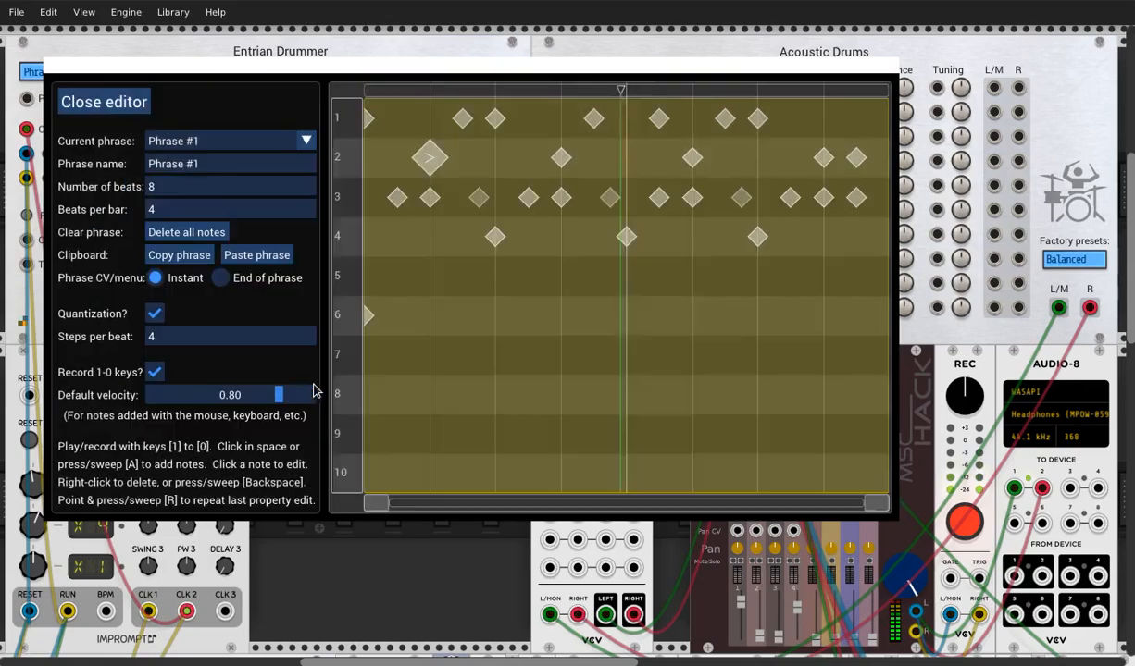
pyautogui.click(692, 159)
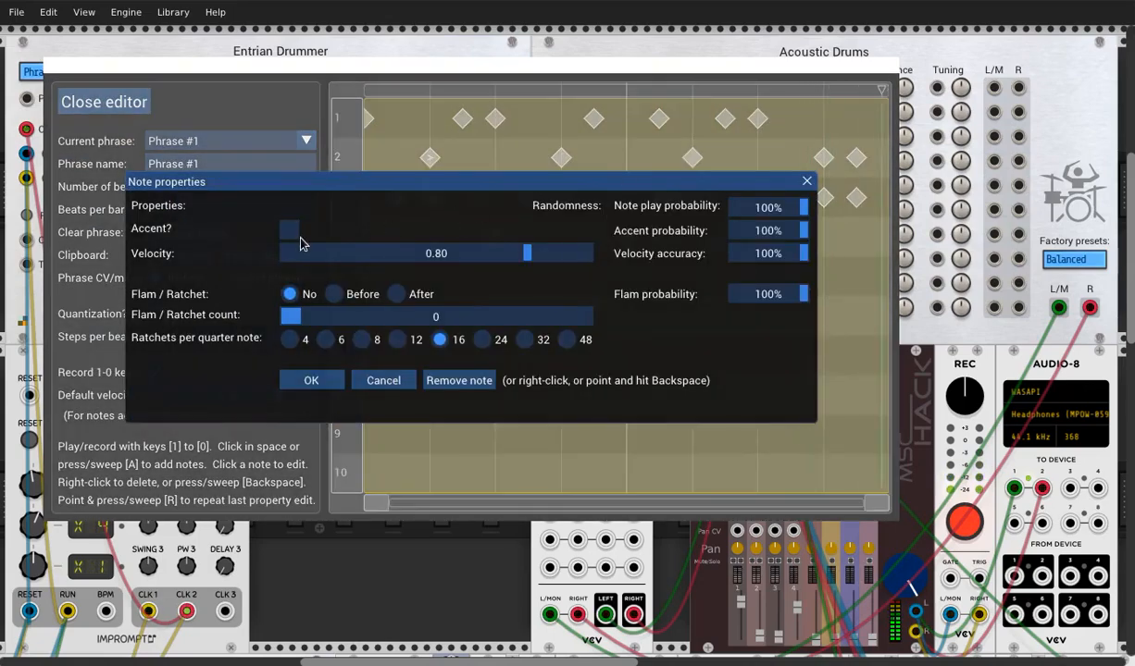
pyautogui.click(309, 380)
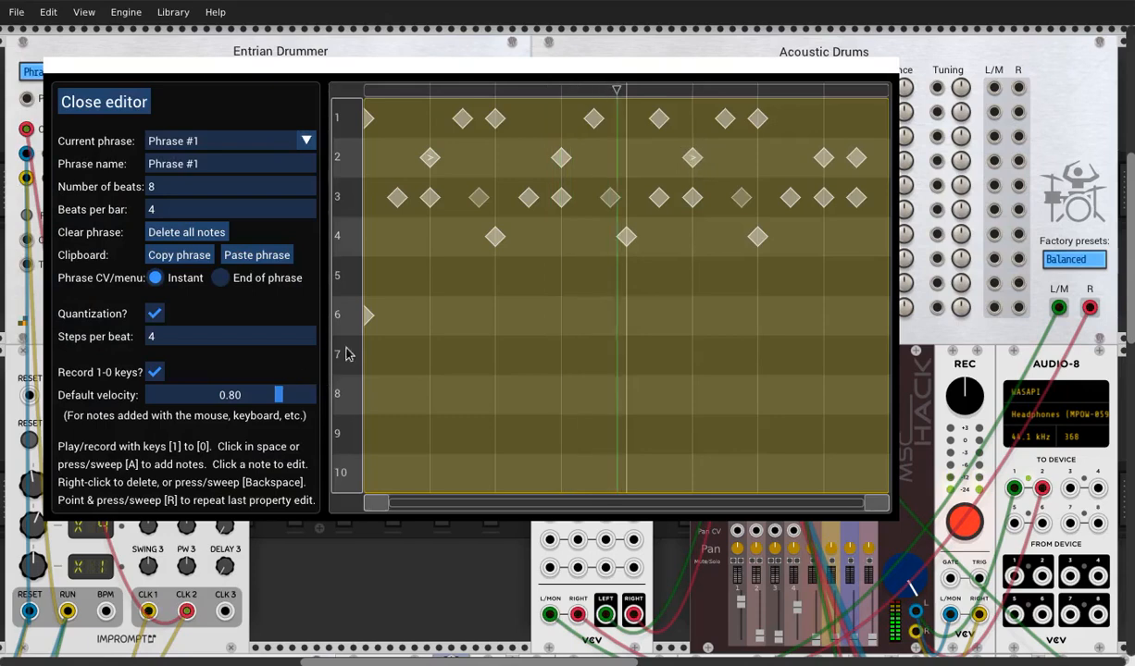
# Reduce the velocity accuracy of the first closed hi-hat note on row 3 to about 34%.
pyautogui.click(396, 204)
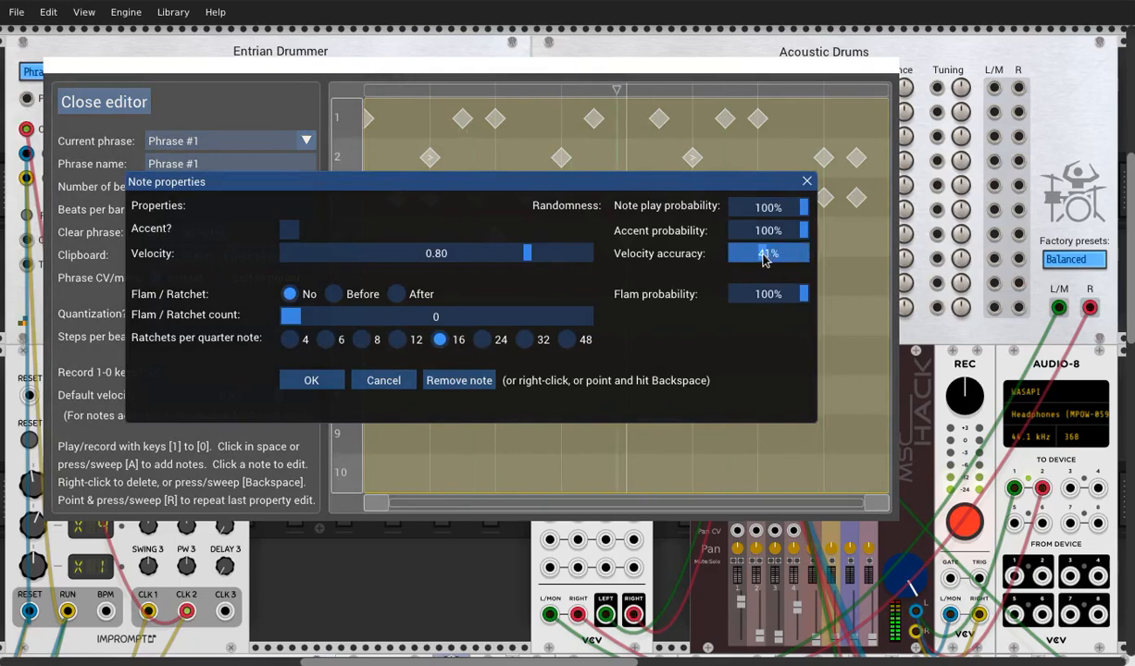
pyautogui.moveTo(765, 261); pyautogui.dragTo(766, 254)
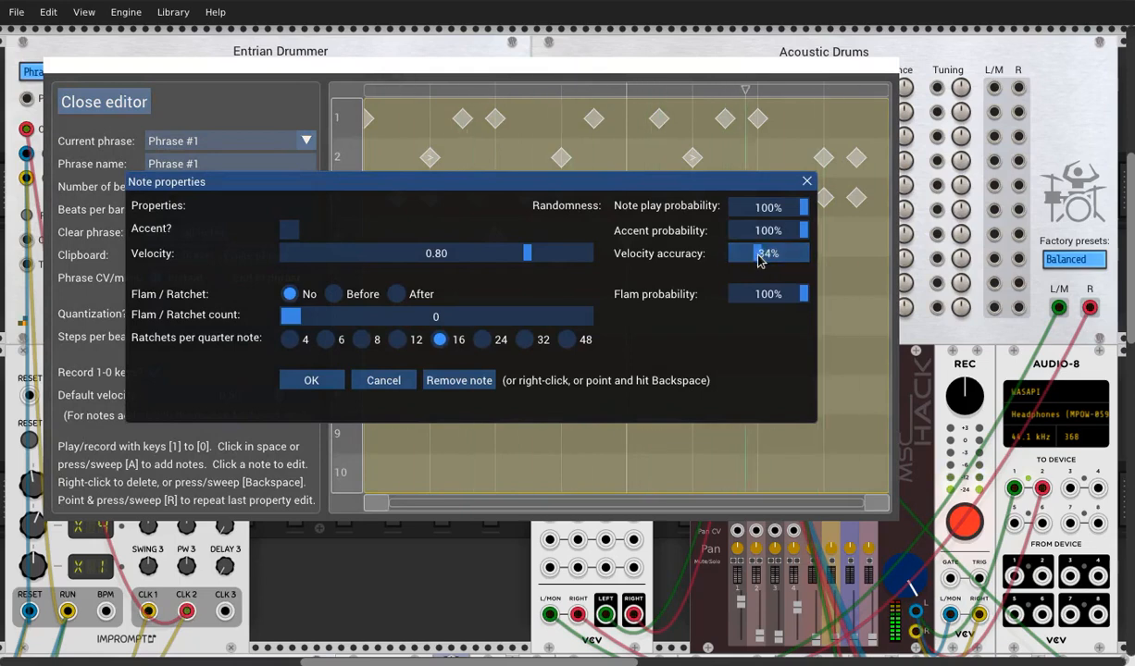
pyautogui.click(311, 380)
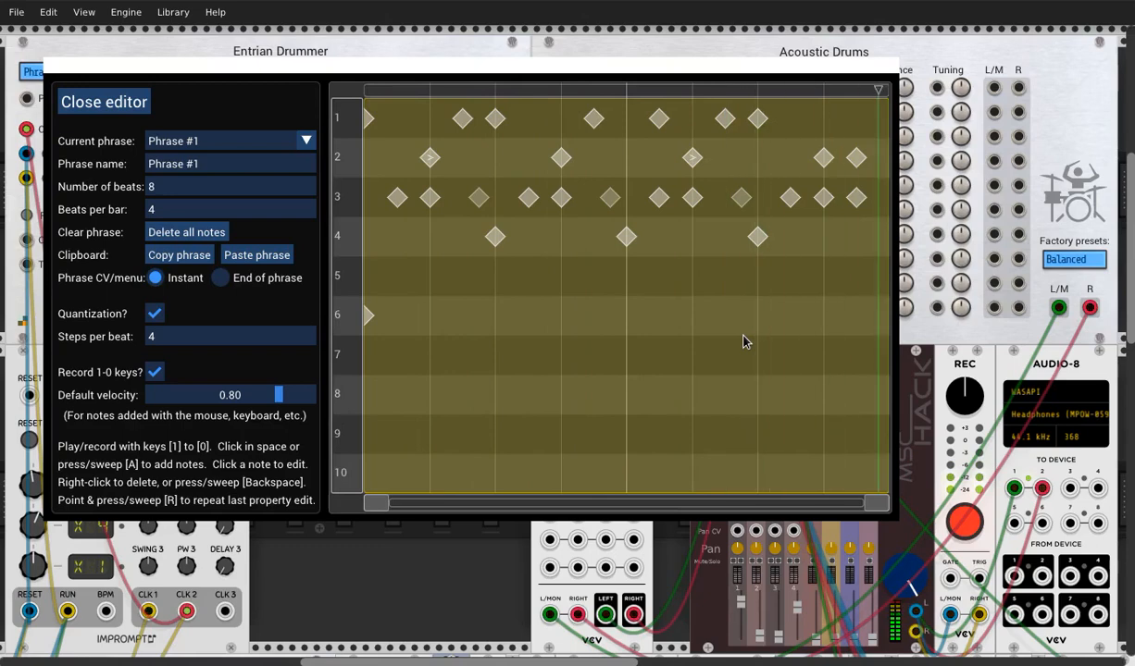
# Give the row 2 snare note on beat 8 five ratchets before it at 12 per quarter note, with velocity rising from 0.35 to about 0.89.
pyautogui.click(823, 158)
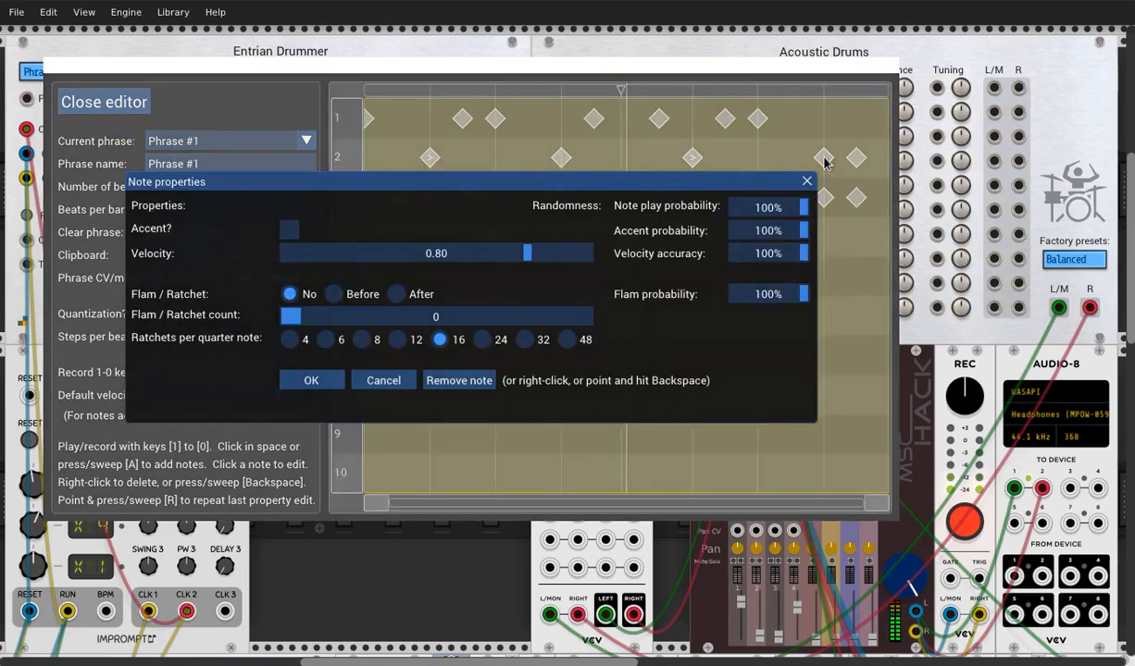
pyautogui.click(336, 295)
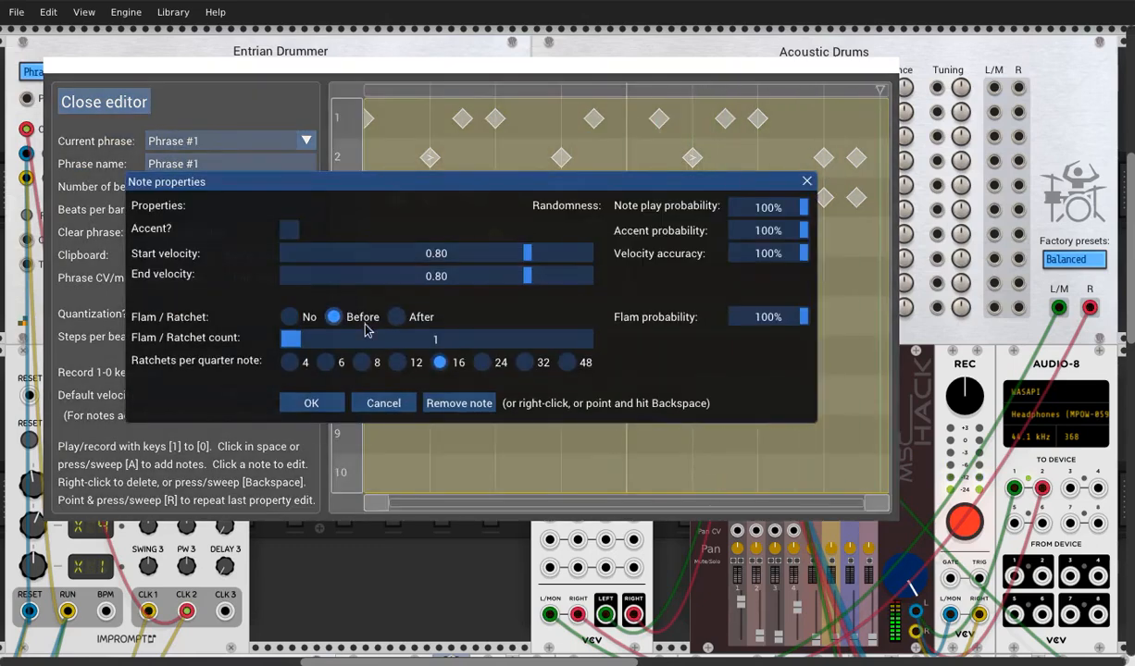
pyautogui.moveTo(295, 338); pyautogui.dragTo(371, 337)
pyautogui.click(397, 362)
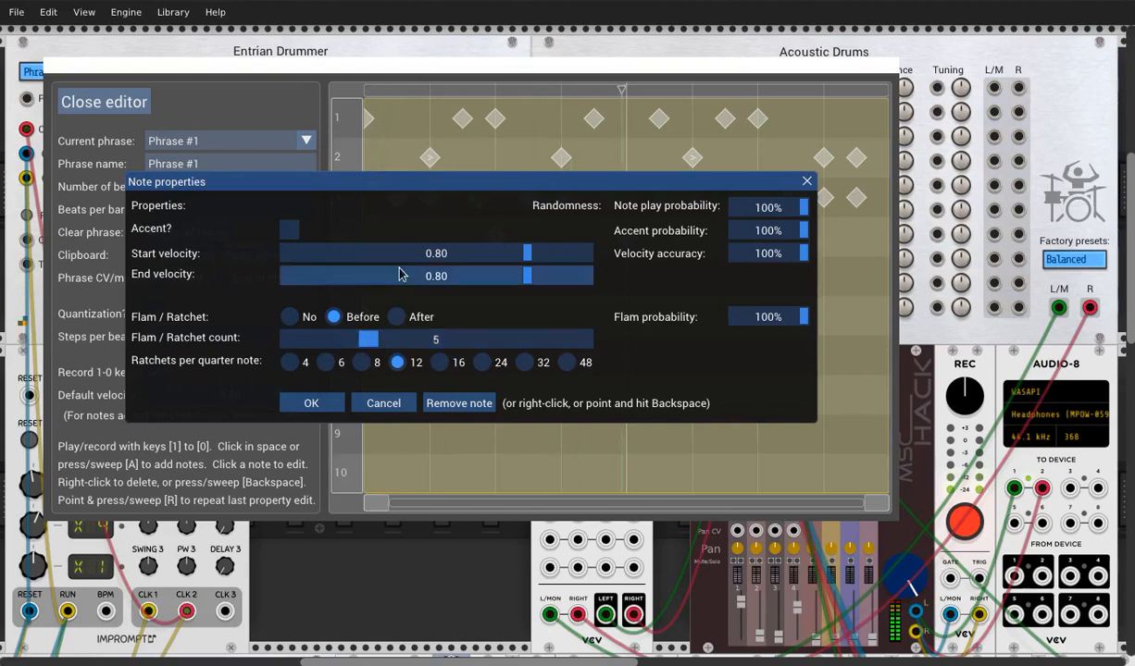
pyautogui.click(391, 253)
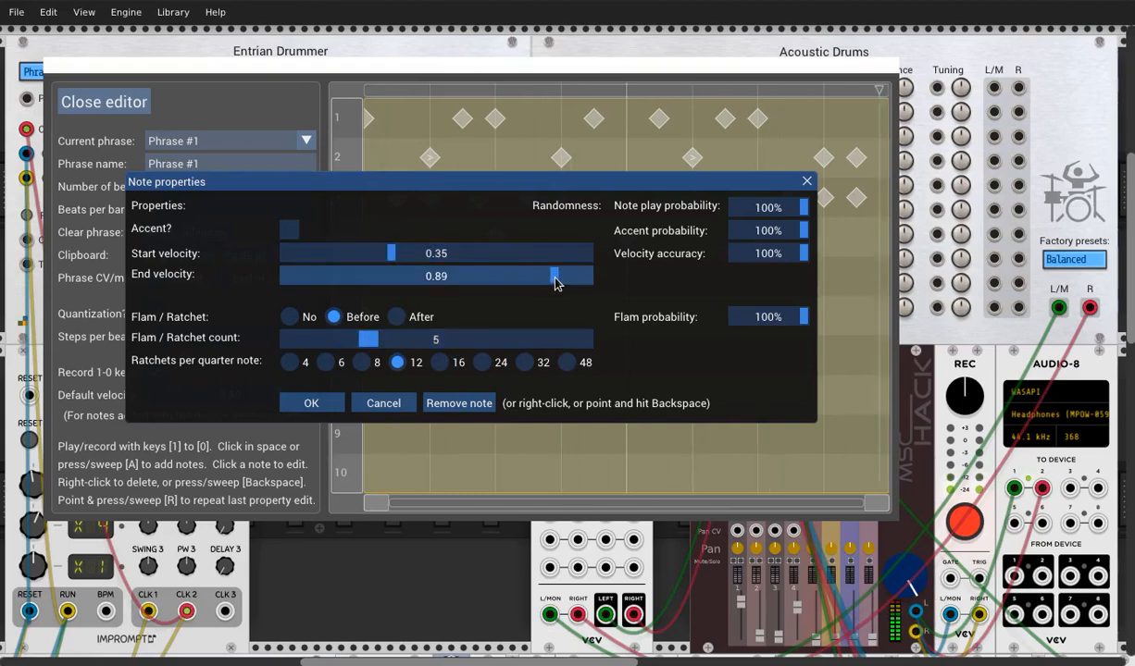
pyautogui.click(315, 403)
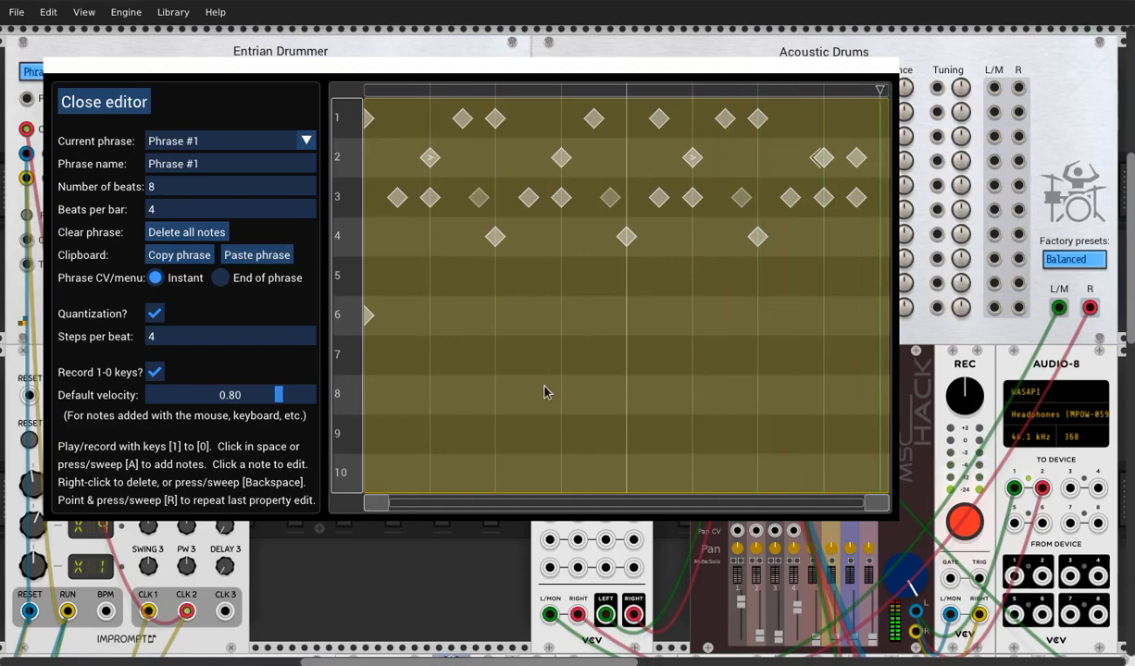
# Look over the list of available phrases without switching from Phrase #1, and close the phrase editor.
pyautogui.click(308, 142)
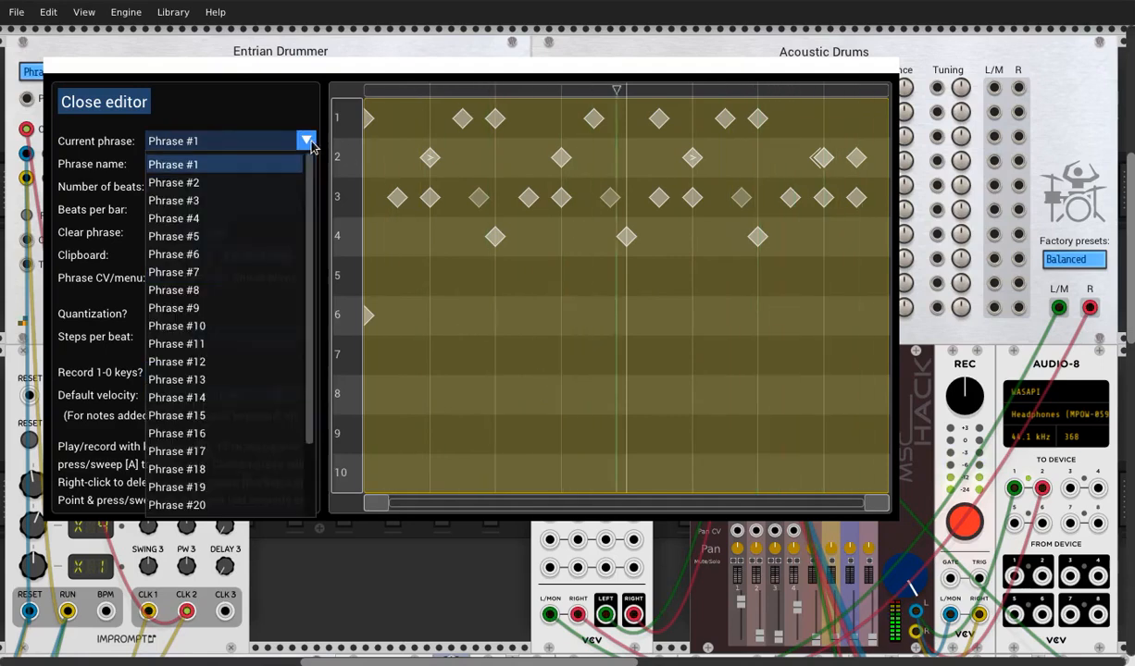
pyautogui.click(246, 119)
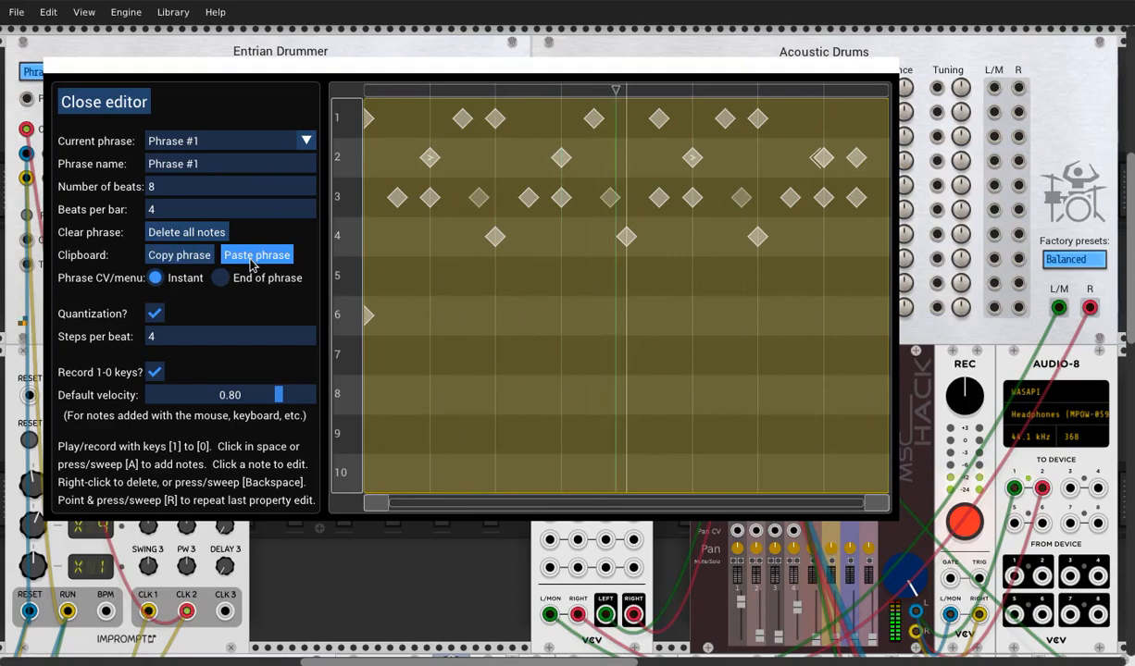
pyautogui.click(132, 108)
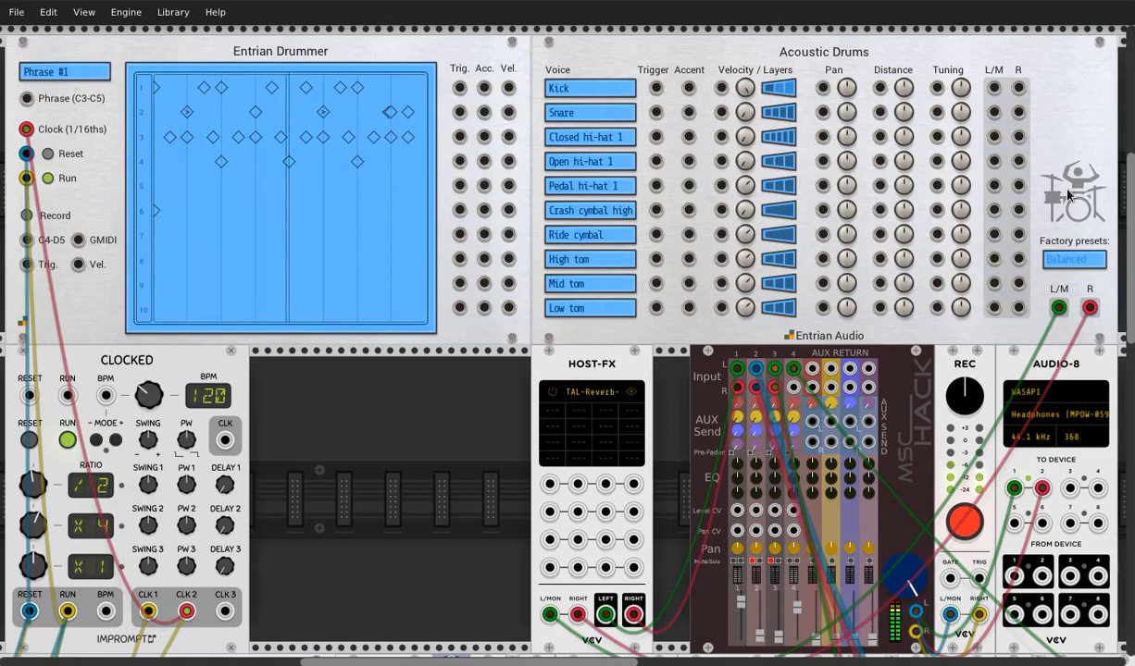
# Reapply the Balanced factory preset to the Acoustic Drums module.
pyautogui.click(1044, 262)
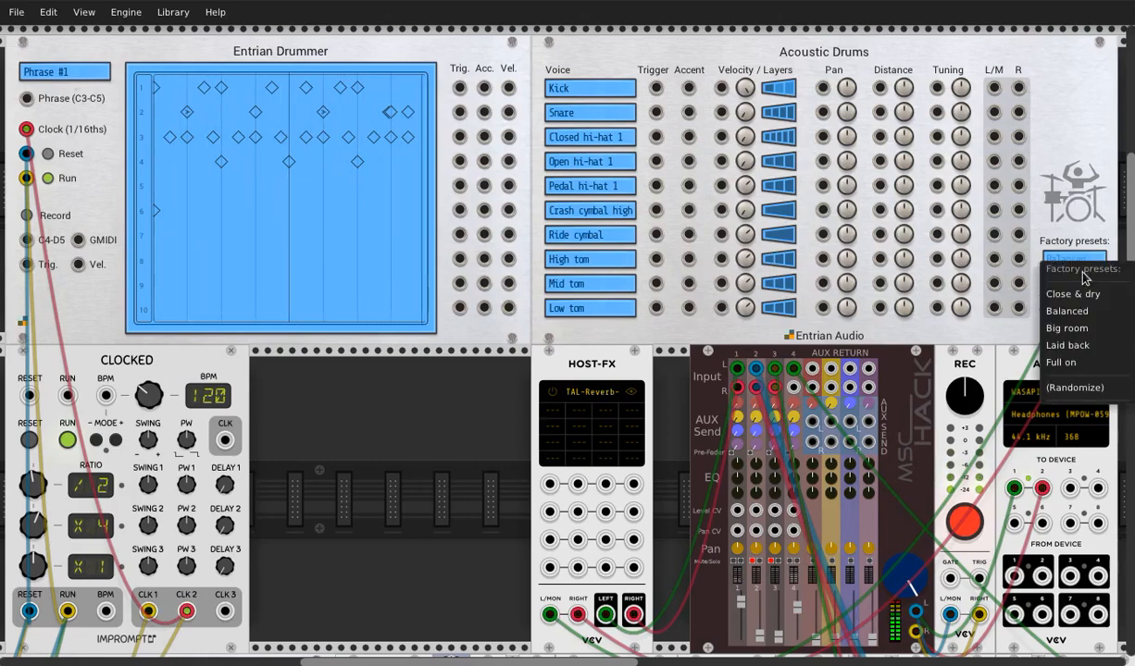
pyautogui.click(1074, 311)
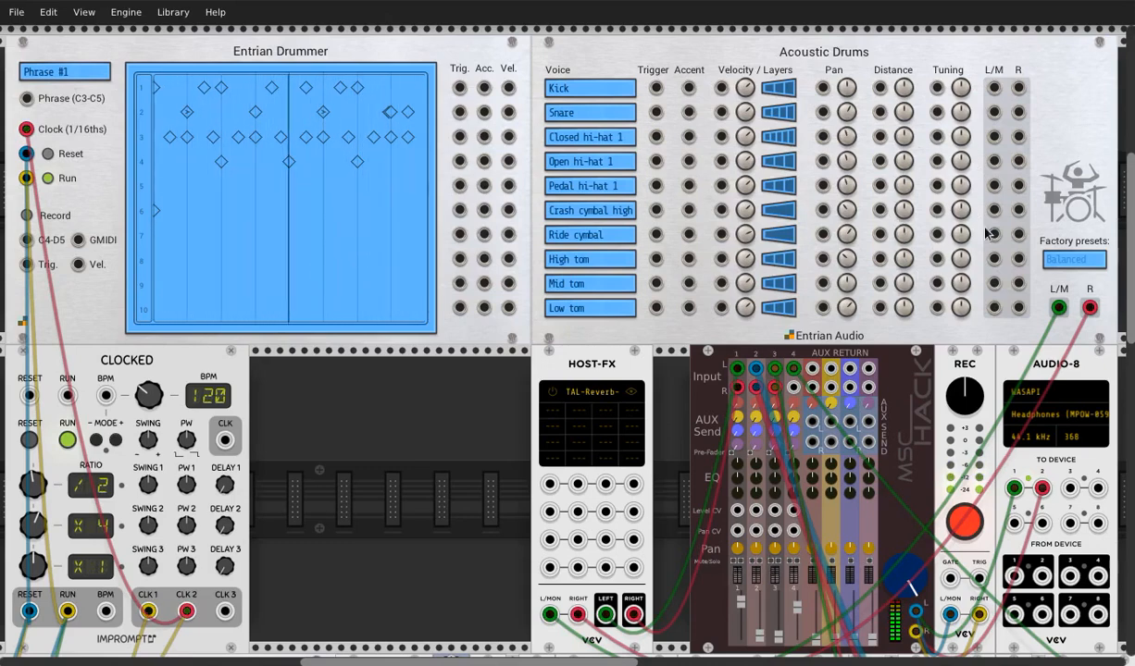
pyautogui.click(1066, 260)
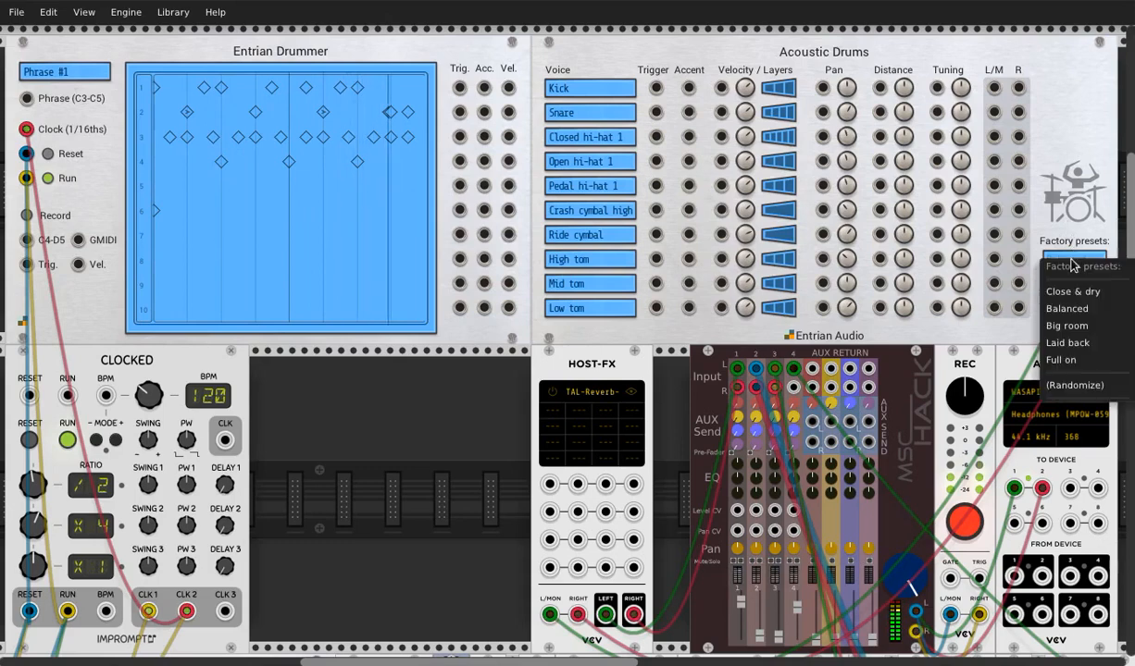
pyautogui.click(1072, 308)
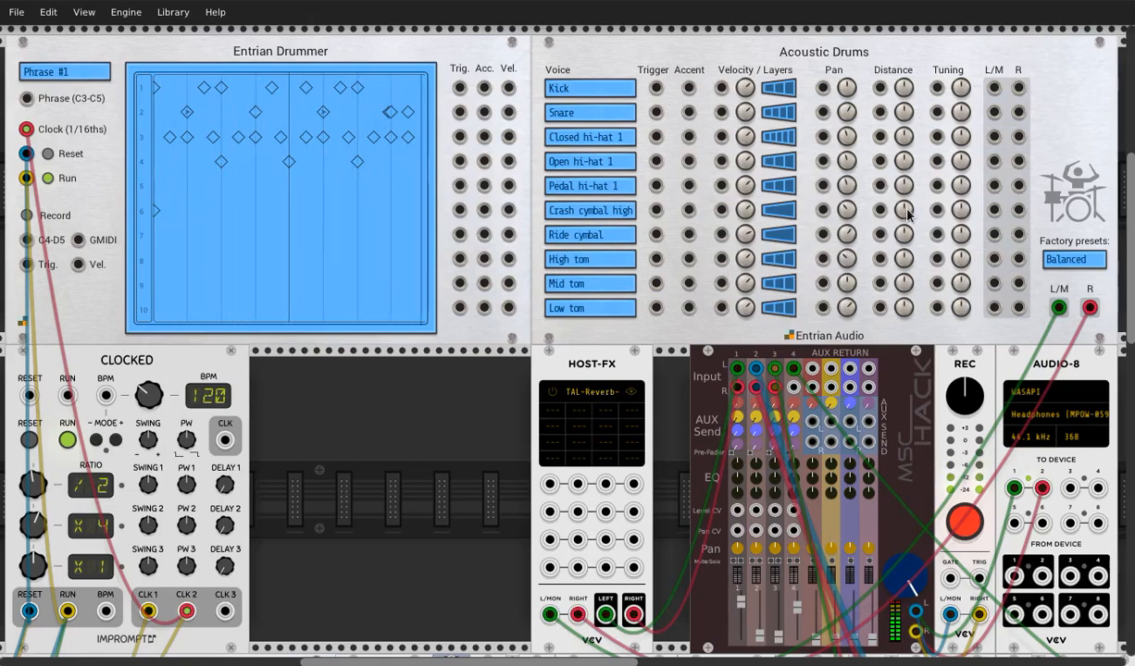
# Audition the Close & dry, Big room, Laid back and Full on factory presets in turn on the Acoustic Drums module.
pyautogui.click(1067, 264)
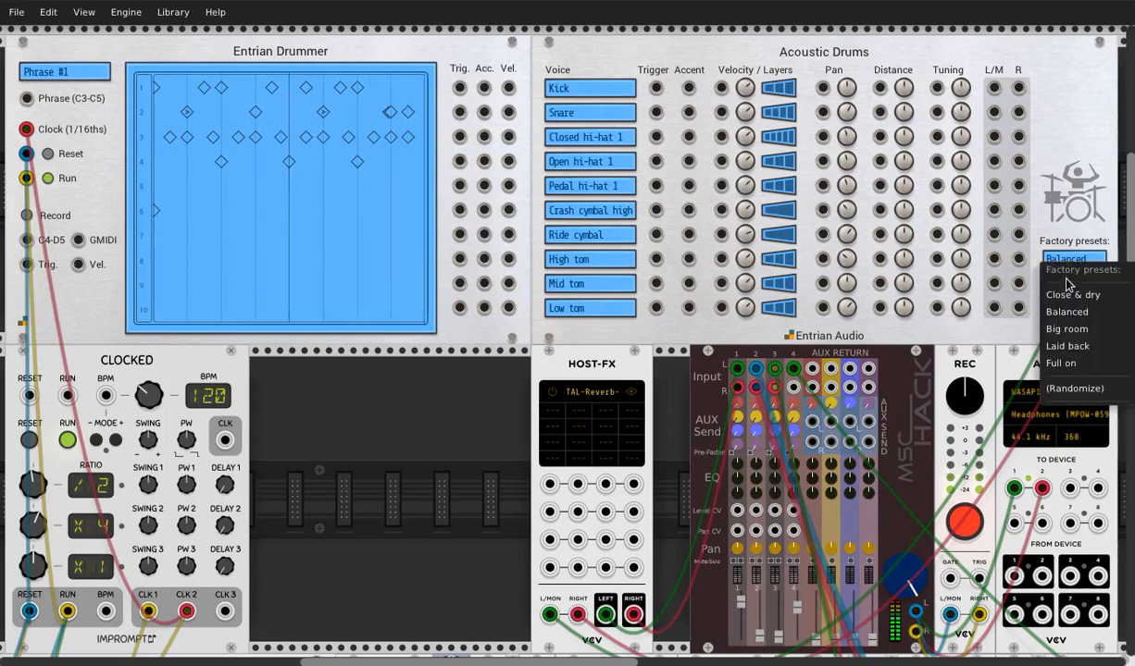
pyautogui.click(1066, 296)
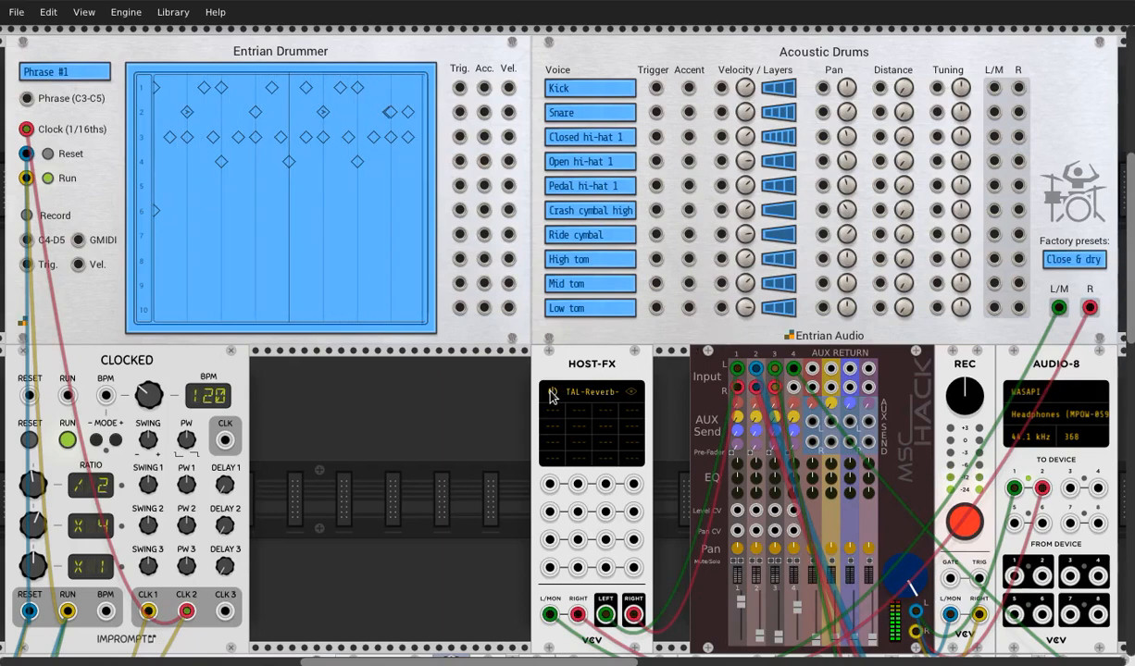
pyautogui.click(1079, 265)
pyautogui.click(1068, 329)
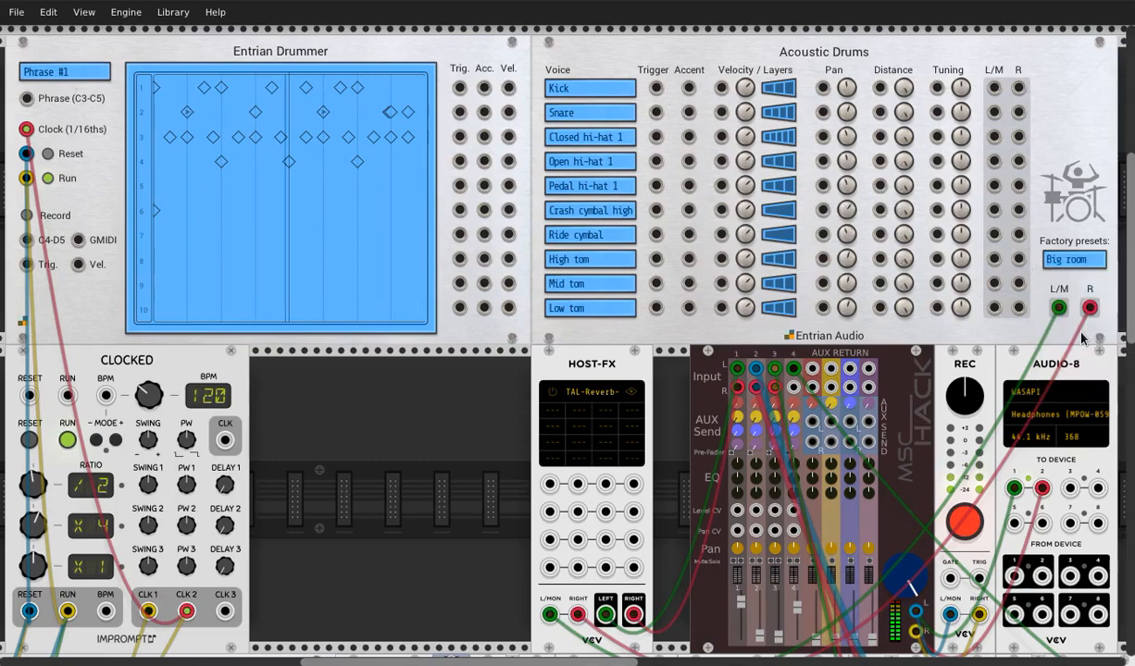
pyautogui.click(1071, 263)
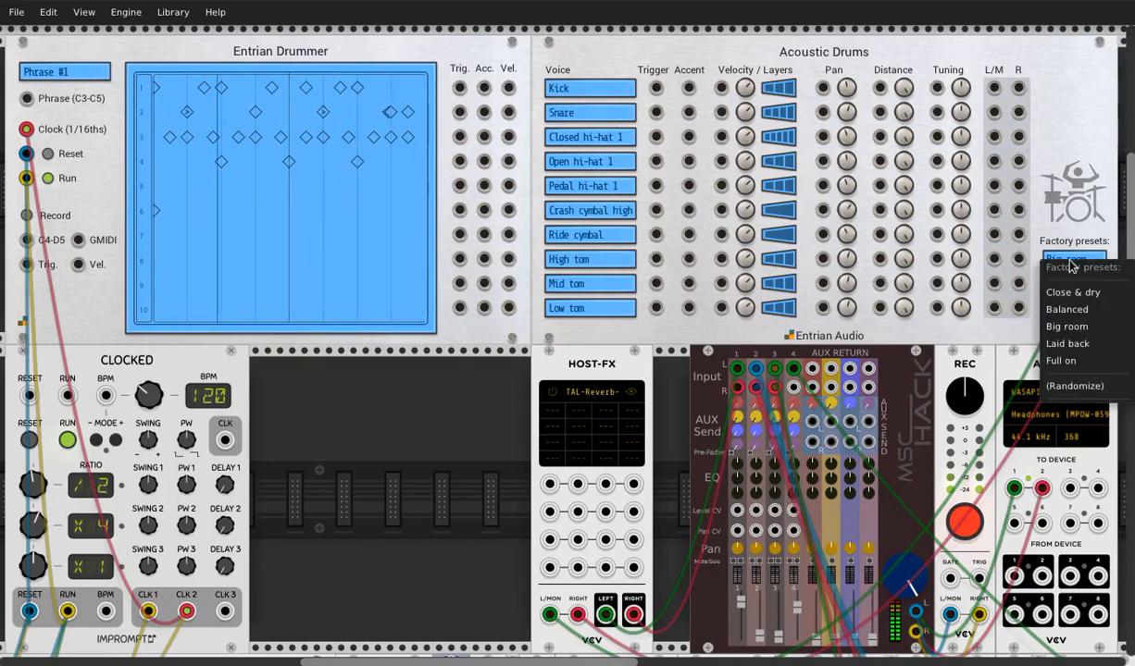
pyautogui.click(1067, 345)
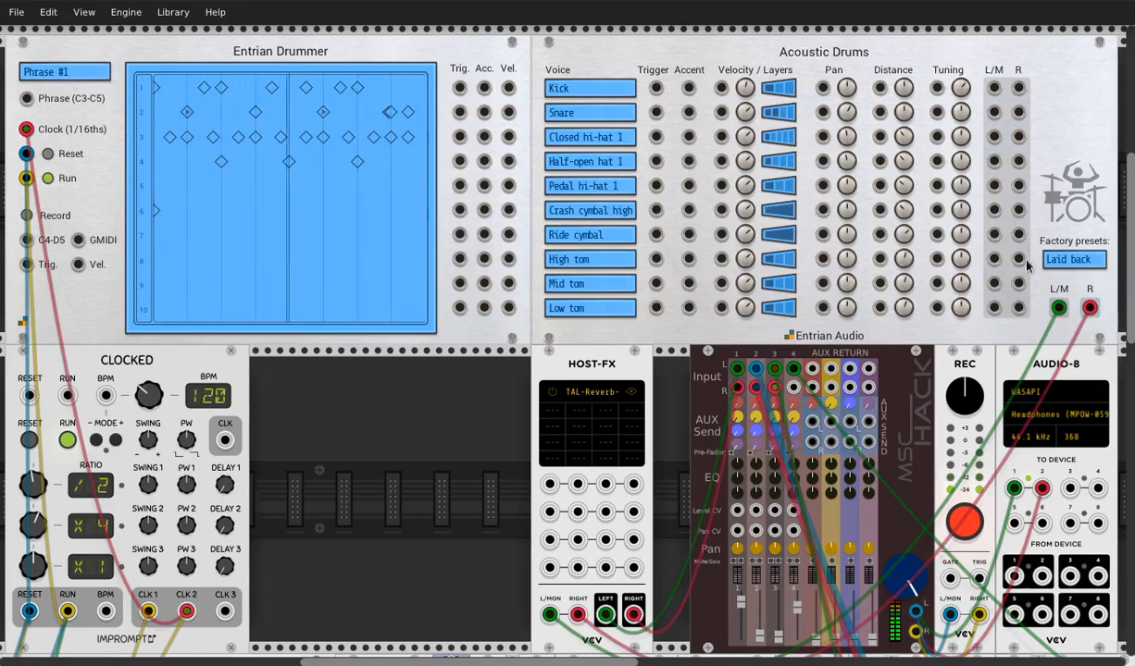
pyautogui.click(1072, 259)
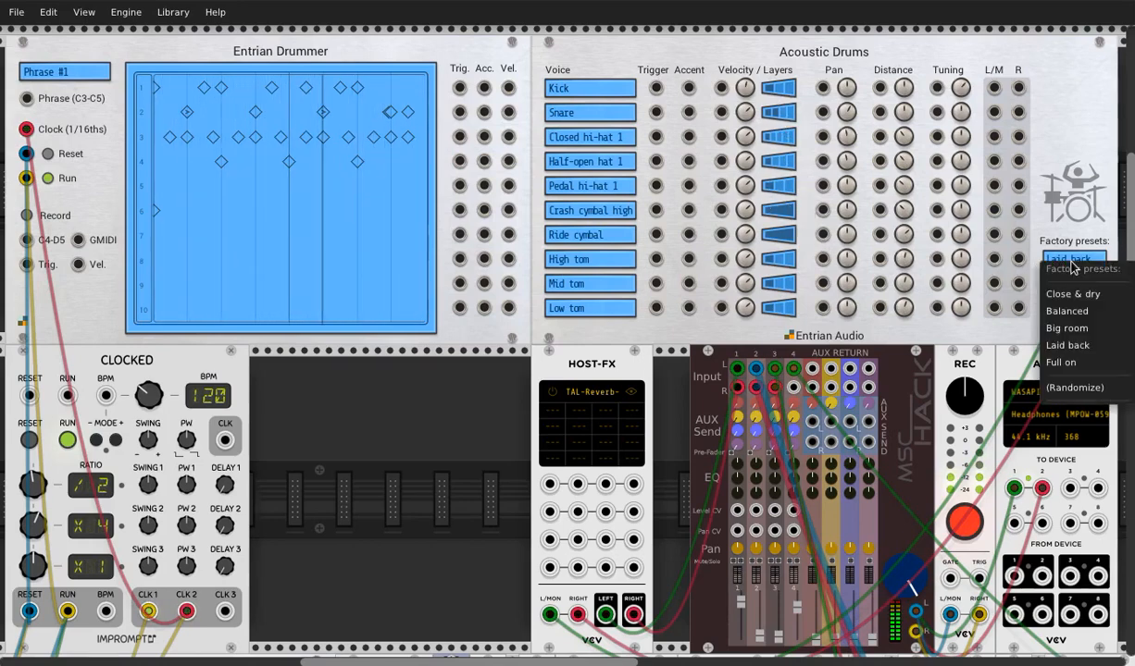
pyautogui.click(1074, 365)
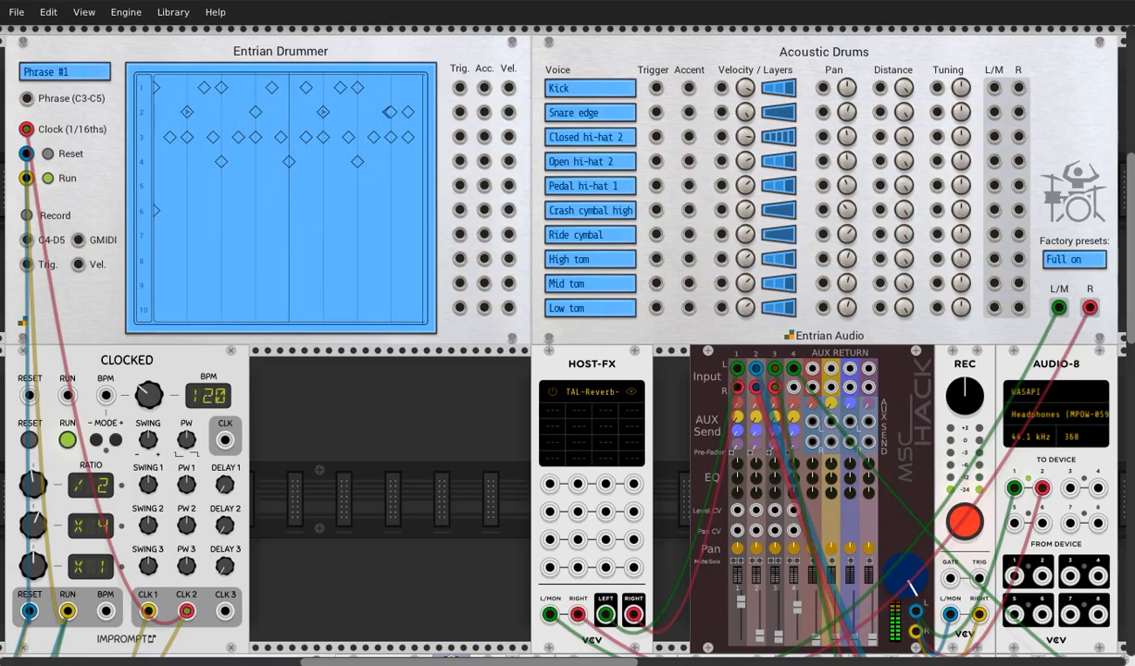
# Randomize the Acoustic Drums voices six times in a row to audition different instrument combinations with the running pattern.
pyautogui.click(1073, 259)
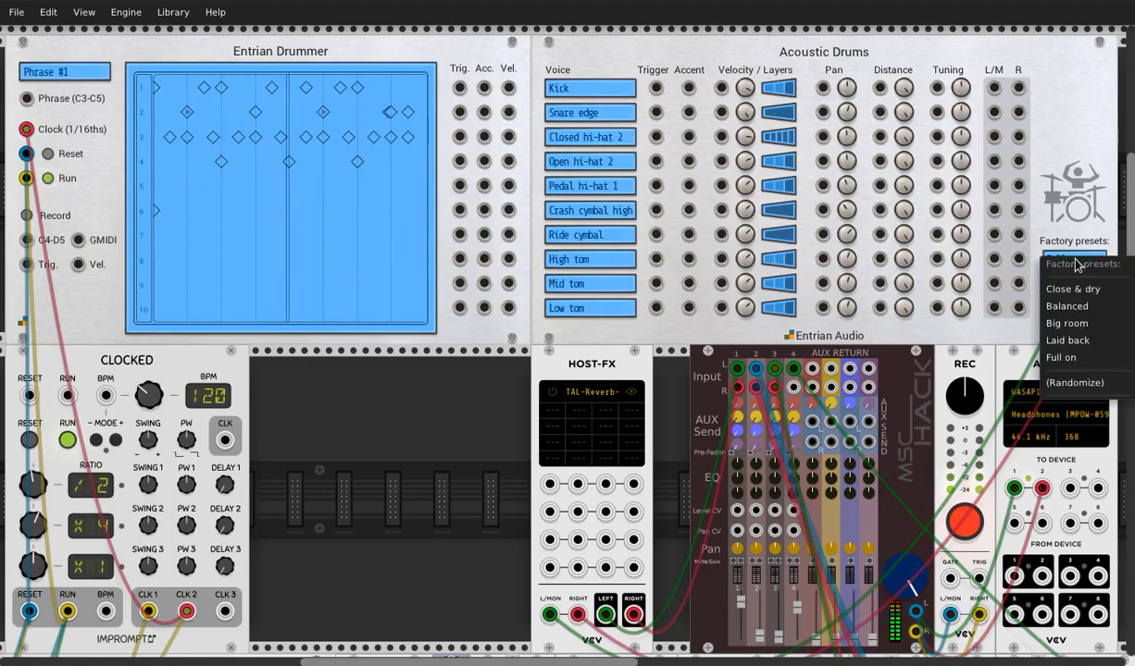
pyautogui.click(1070, 383)
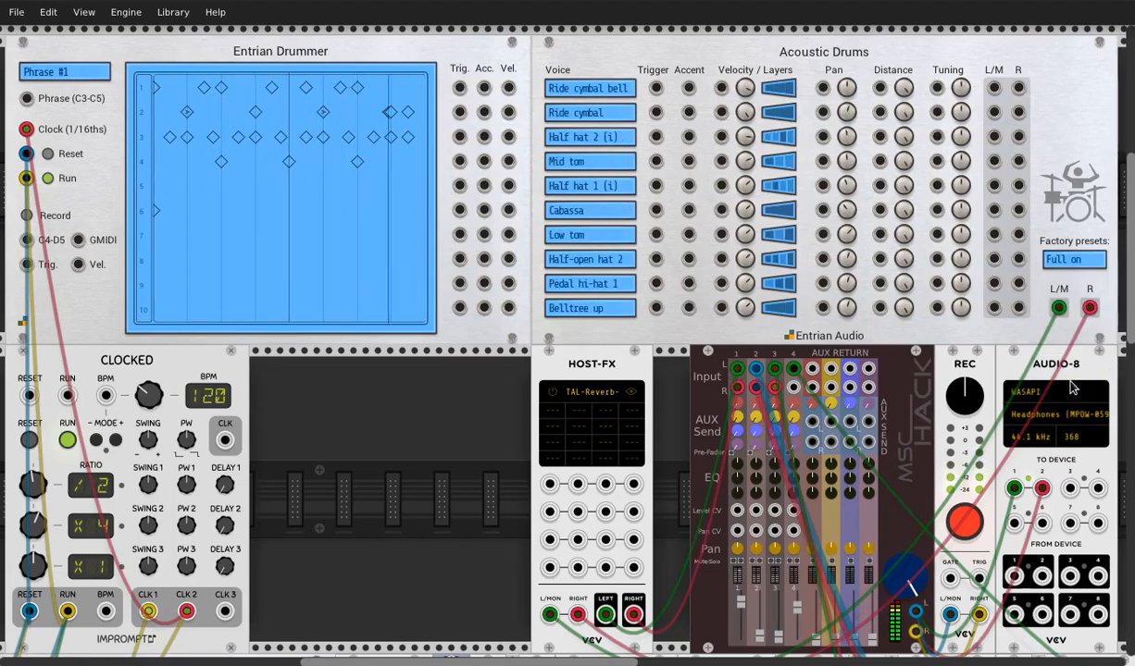
pyautogui.click(1060, 260)
pyautogui.click(1083, 365)
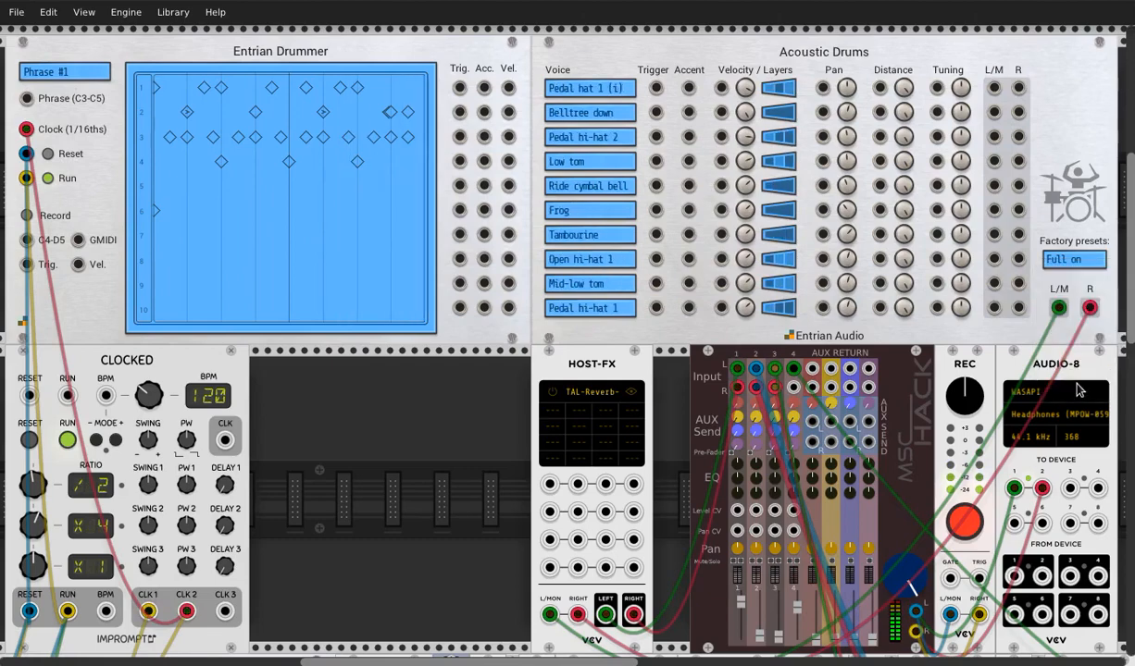
pyautogui.click(1066, 266)
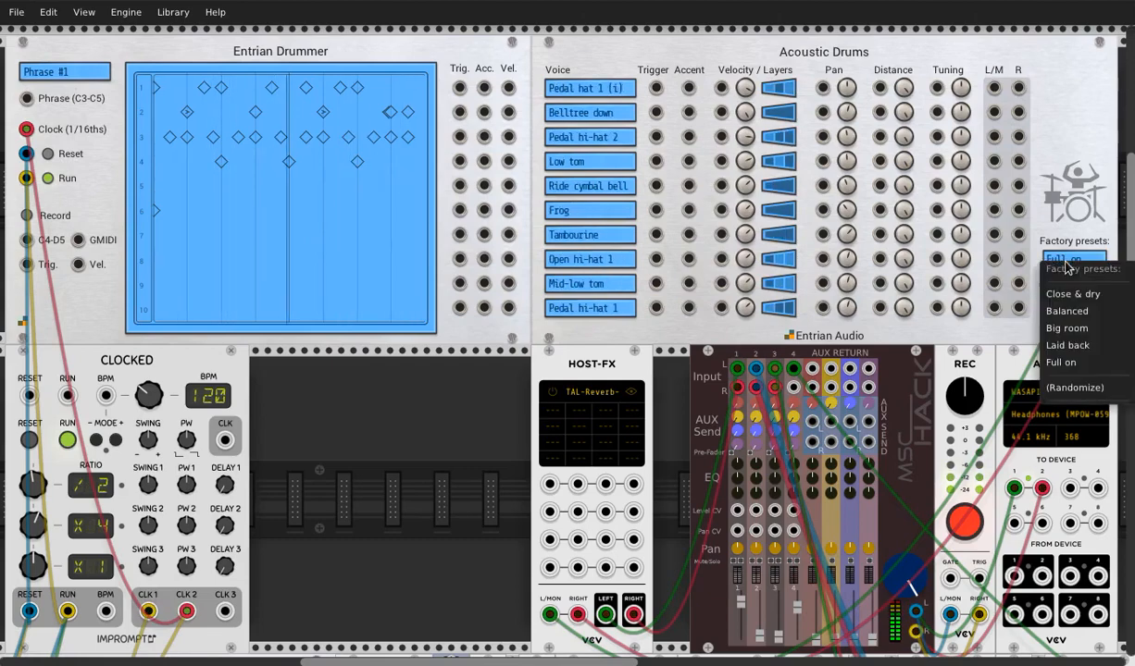
pyautogui.click(1065, 391)
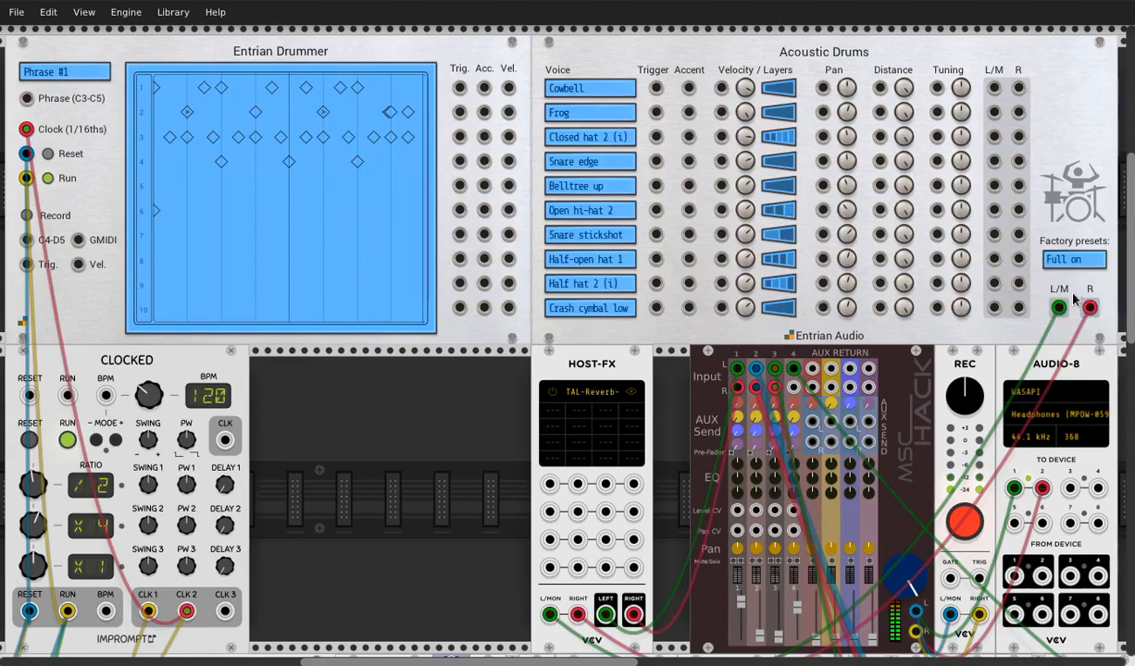
pyautogui.click(1072, 260)
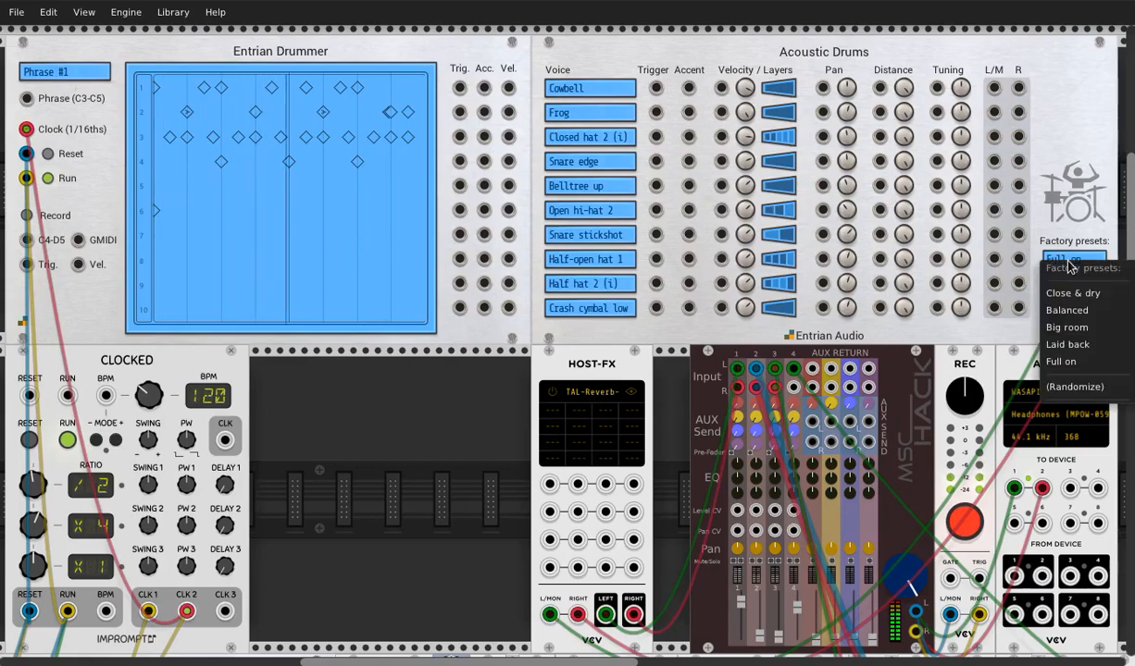
pyautogui.click(1072, 391)
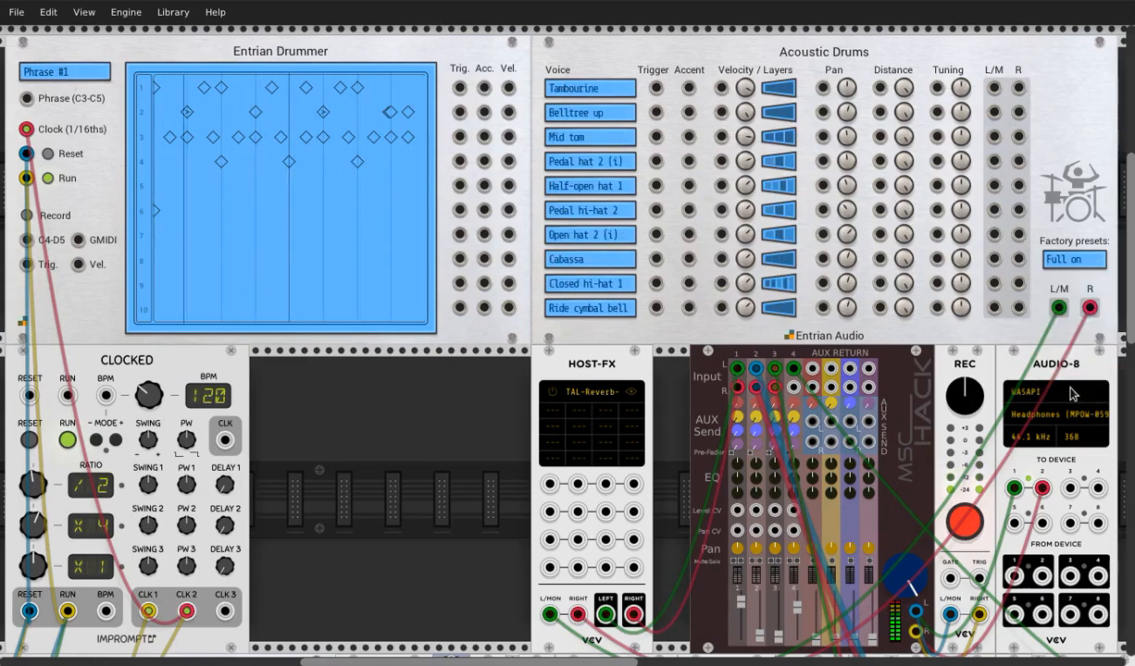
pyautogui.click(1072, 261)
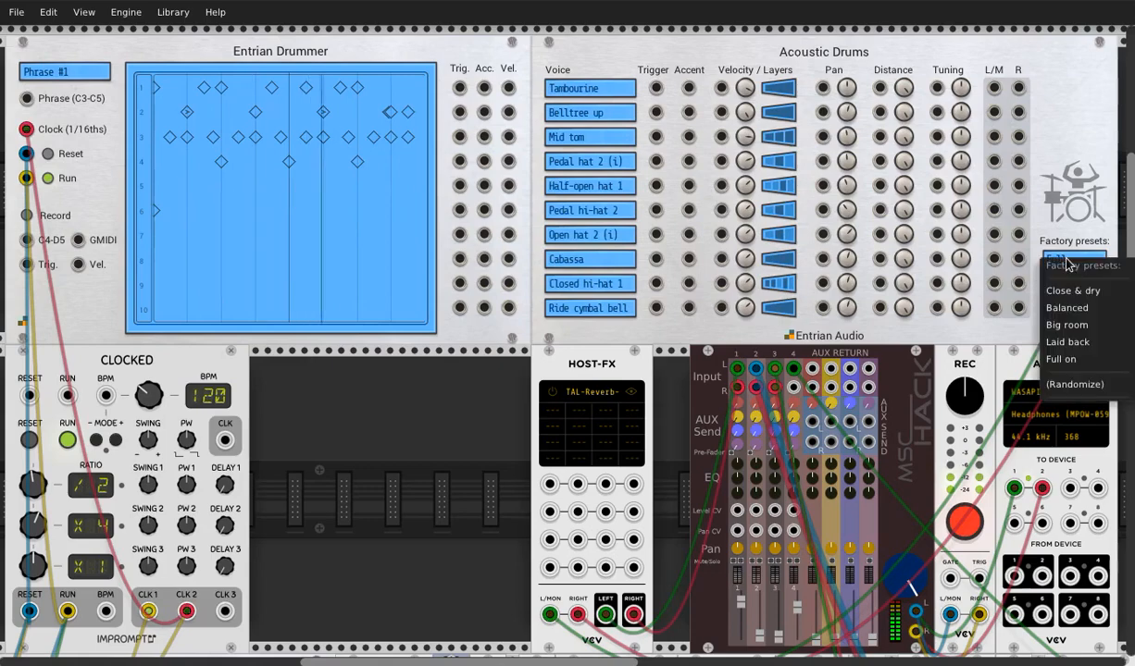
pyautogui.click(1071, 383)
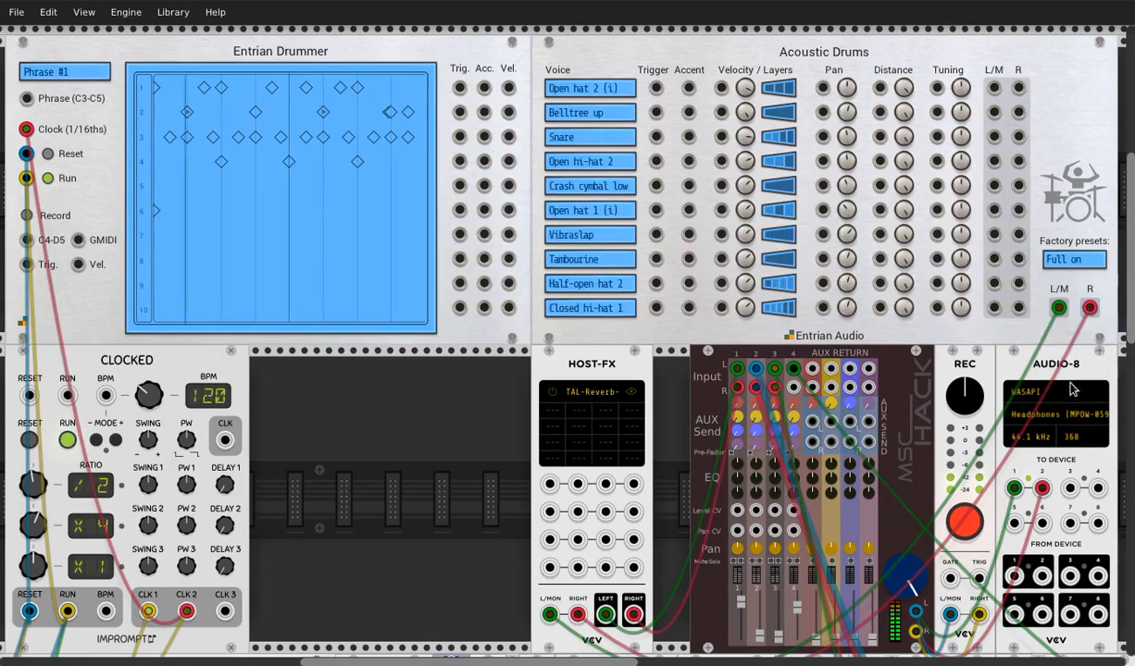
pyautogui.click(1071, 262)
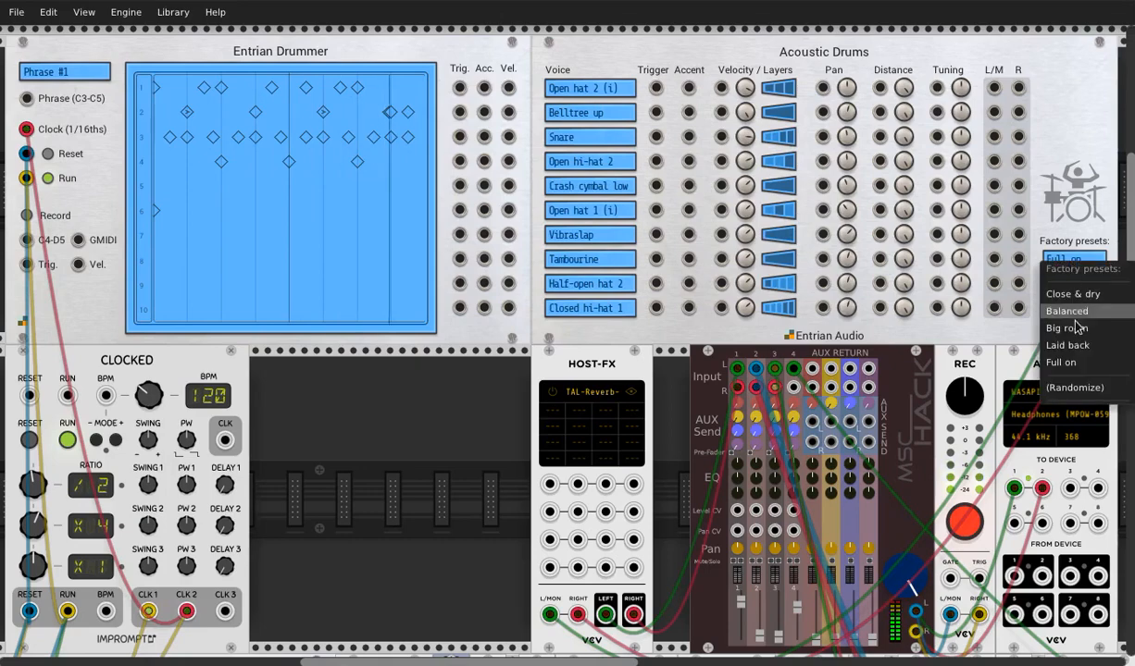
pyautogui.click(1064, 383)
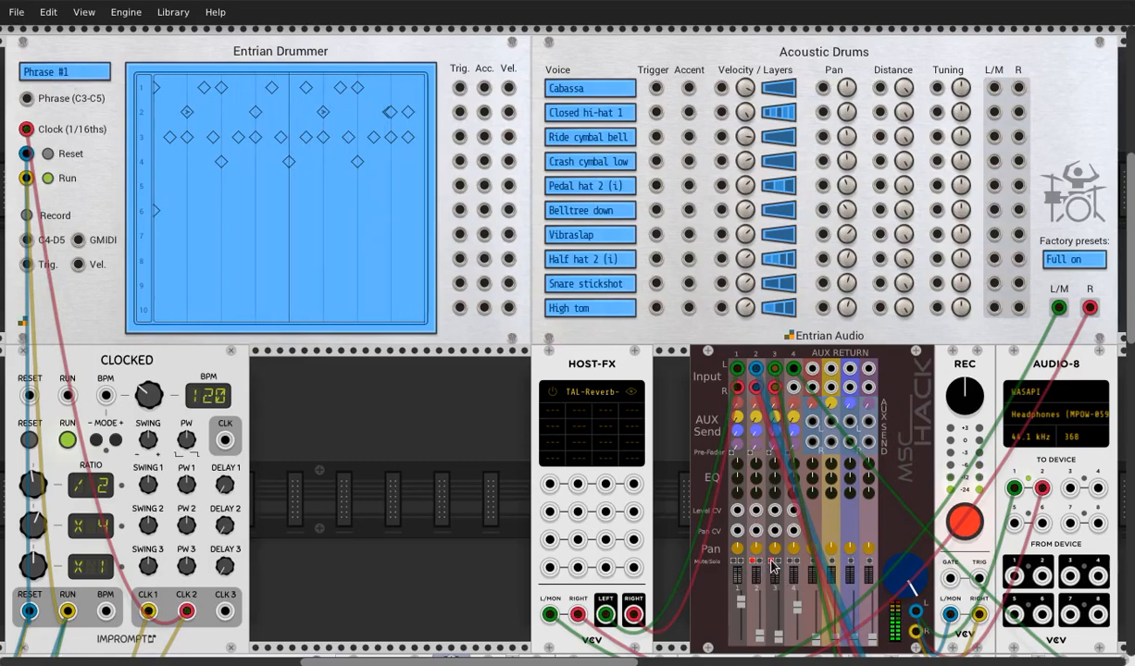
# Stop the Clocked module and restore the Balanced factory preset on the Acoustic Drums module.
pyautogui.click(67, 440)
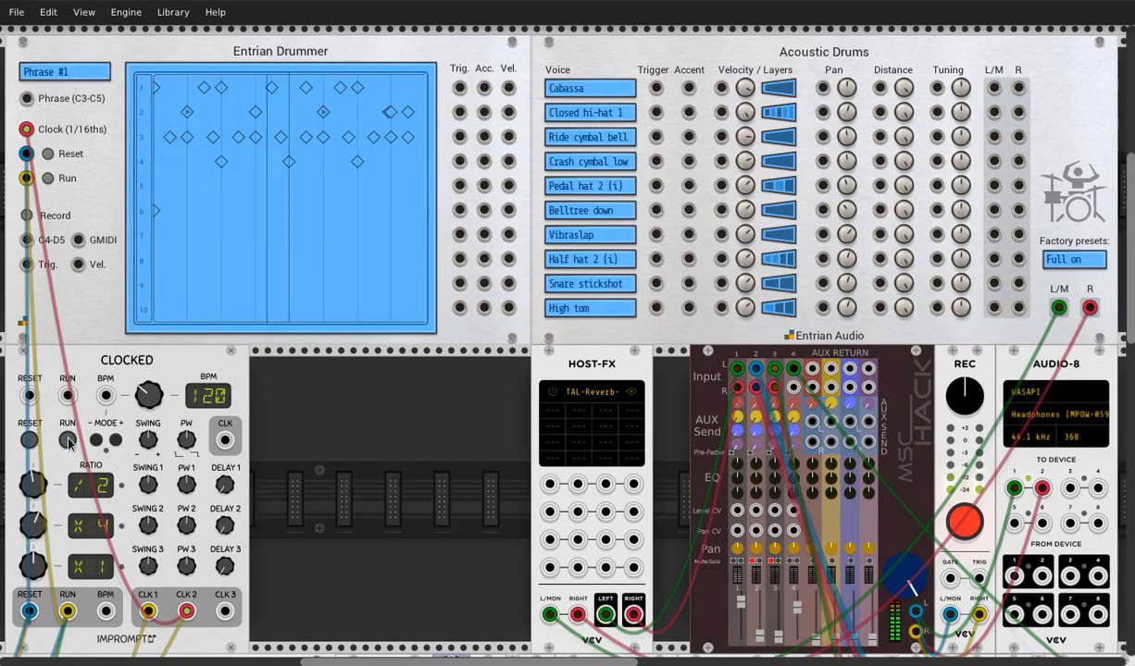
pyautogui.click(1087, 268)
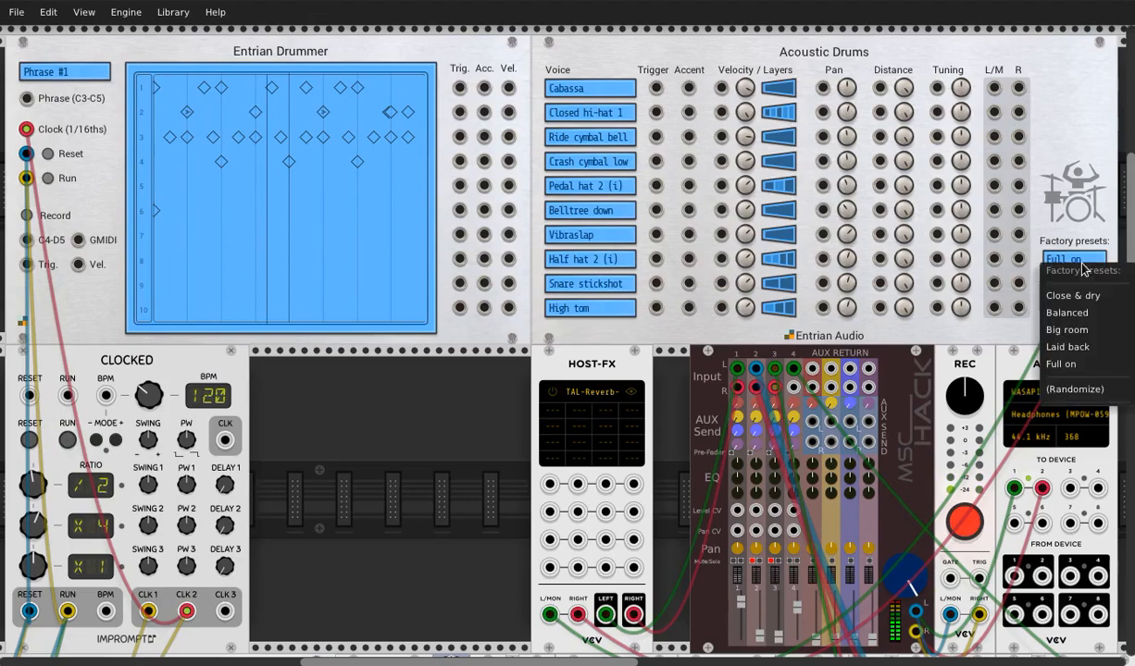
pyautogui.click(1072, 313)
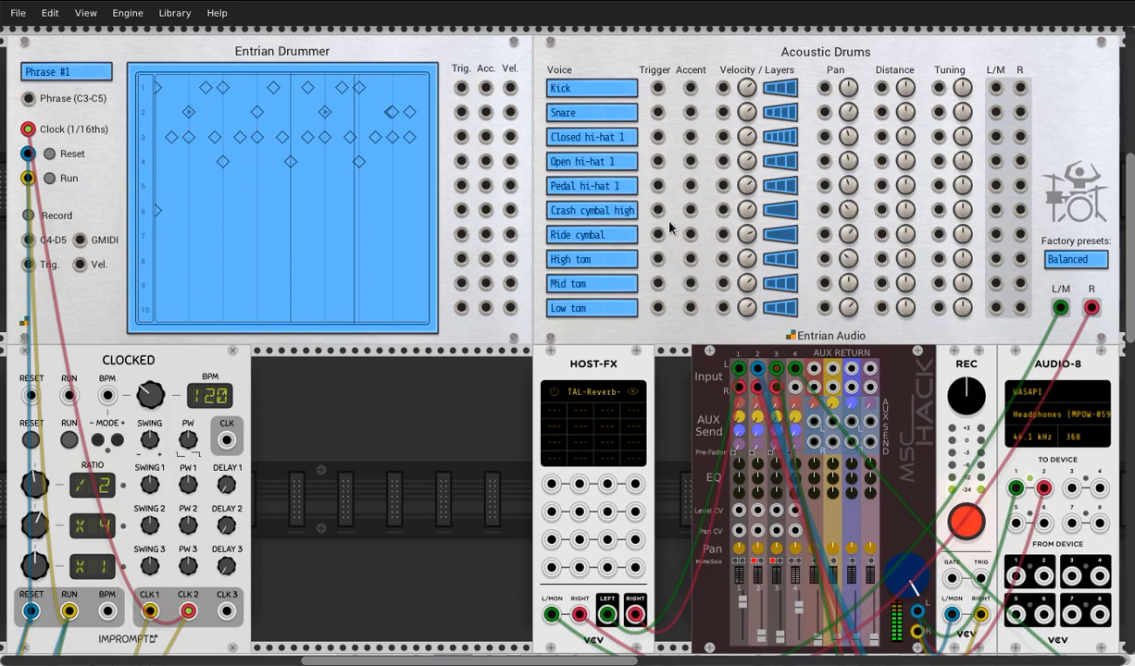
# Assign the Crash cymbal low instrument to the sixth voice of the Acoustic Drums module.
pyautogui.click(622, 219)
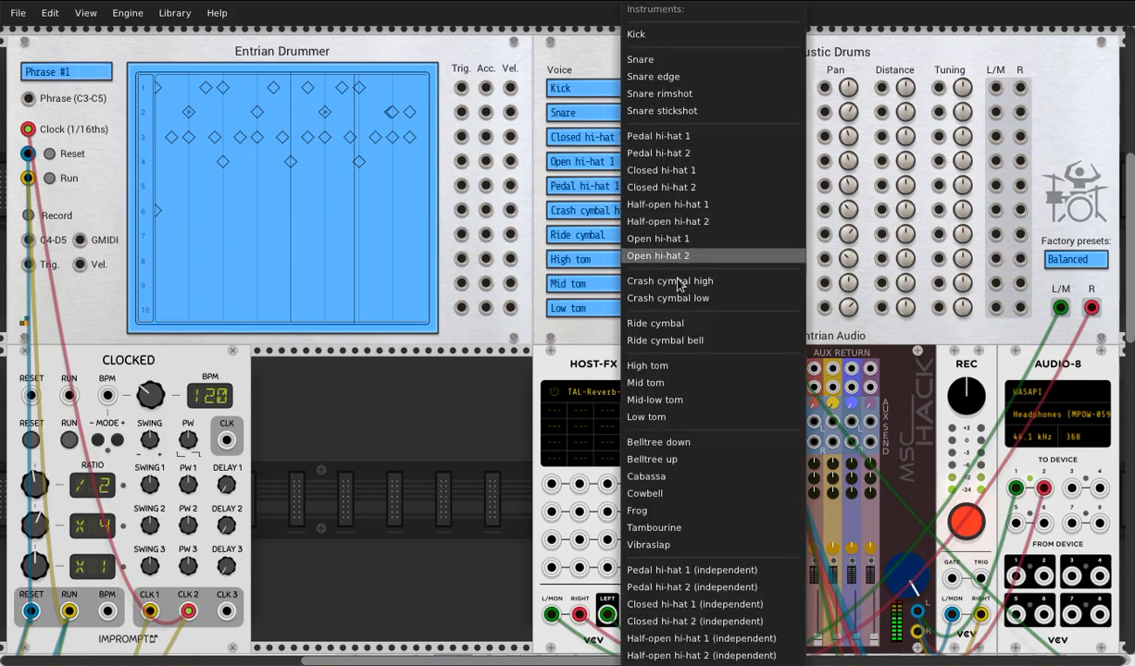
pyautogui.click(733, 303)
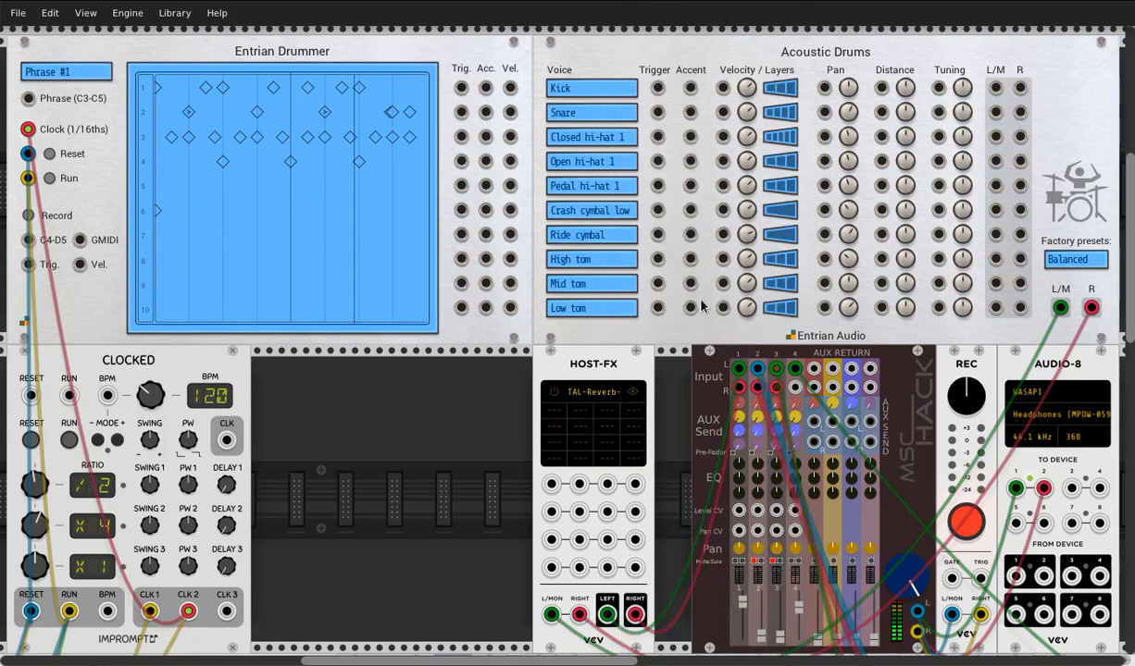
# Assign the Ride cymbal bell instrument to the seventh voice of the Acoustic Drums module.
pyautogui.click(626, 241)
pyautogui.click(680, 333)
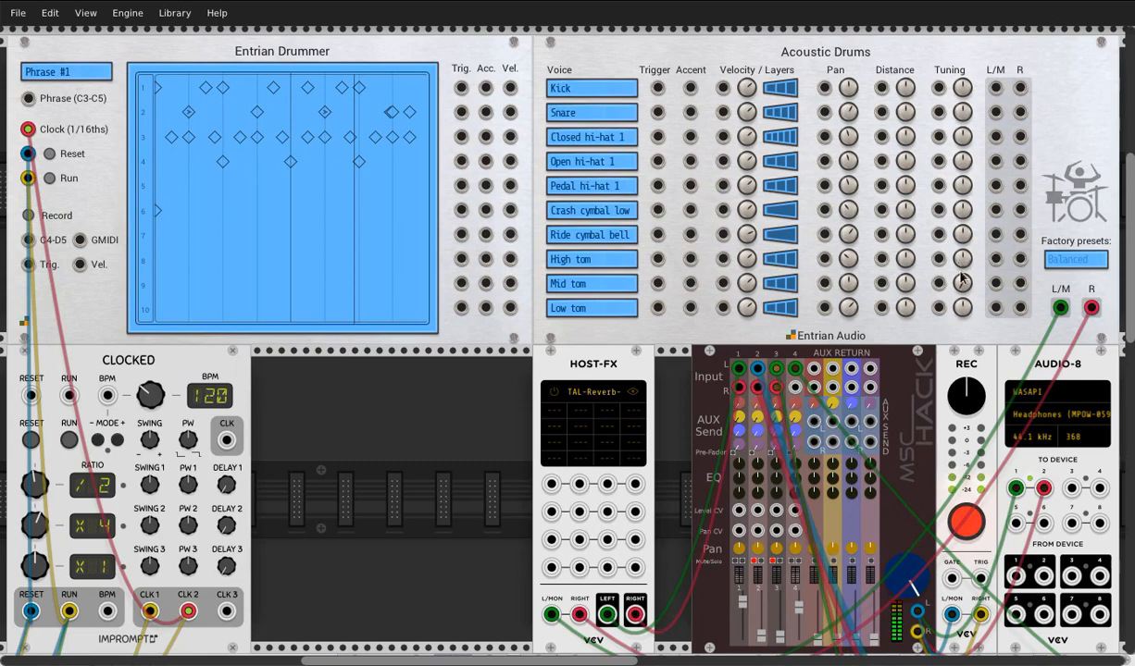
# Paste the copied preset with the Cabassa, Cowbell and Tambourine percussion voices onto the Acoustic Drums module and switch the module to the dark theme.
pyautogui.rightClick(725, 53)
pyautogui.moveTo(935, 79)
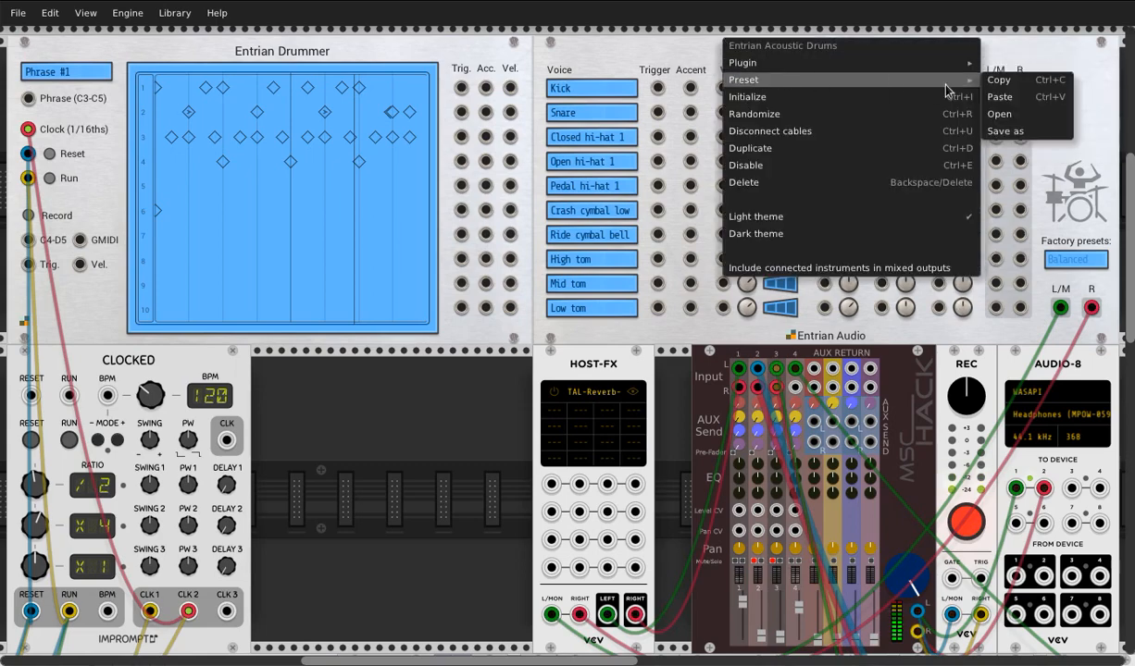
pyautogui.click(998, 99)
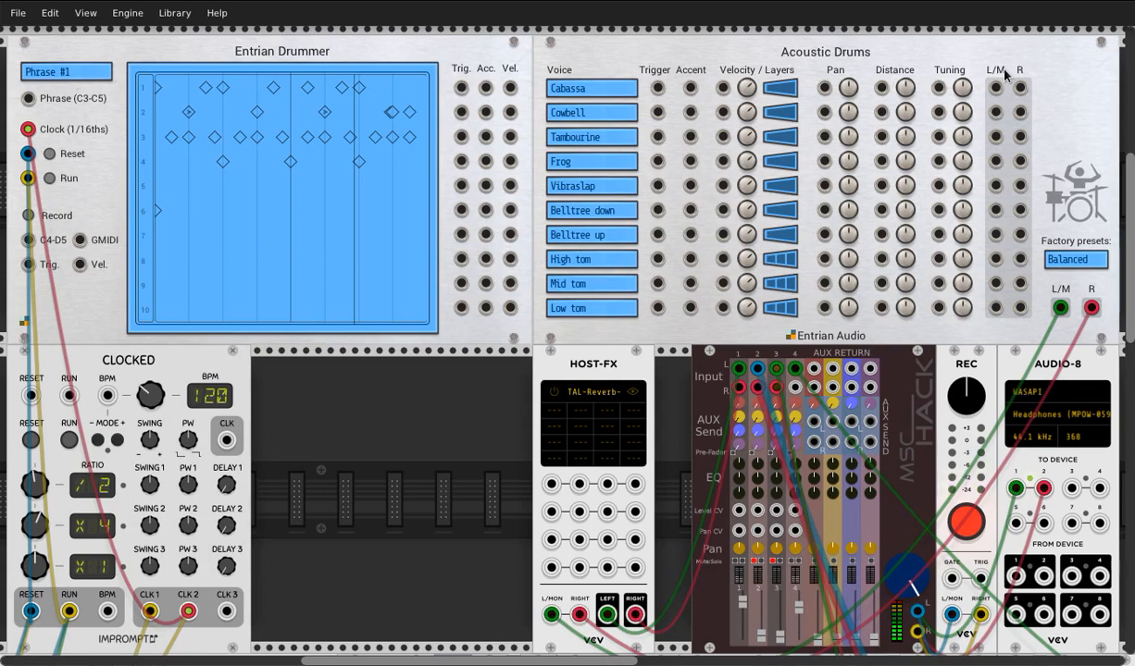
pyautogui.rightClick(1007, 74)
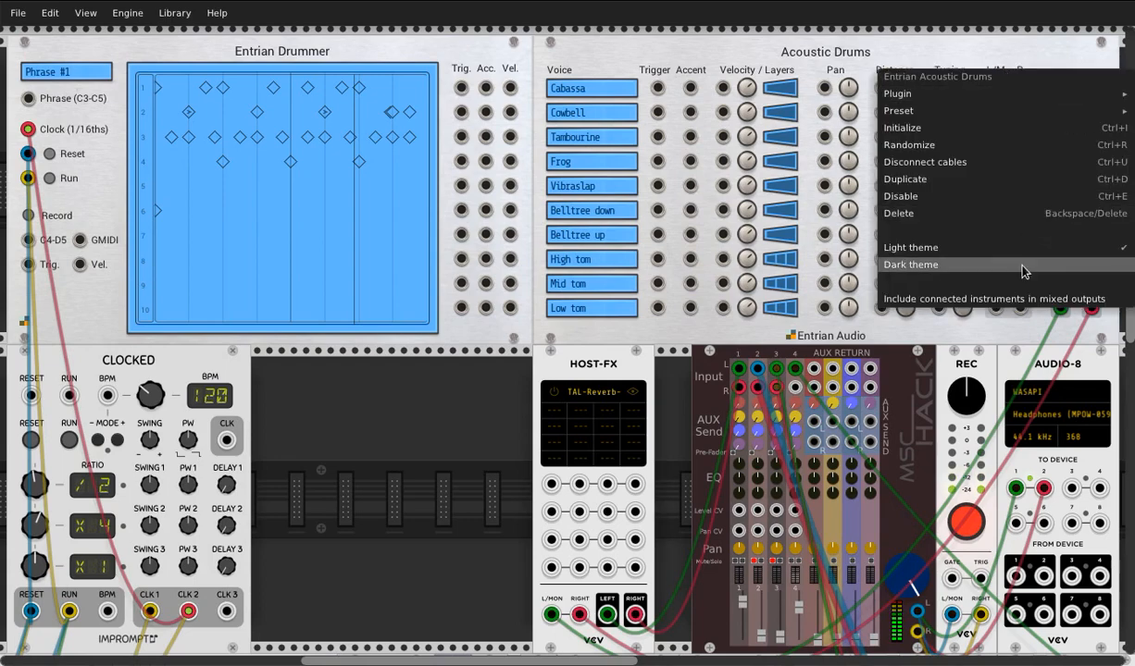
pyautogui.click(983, 261)
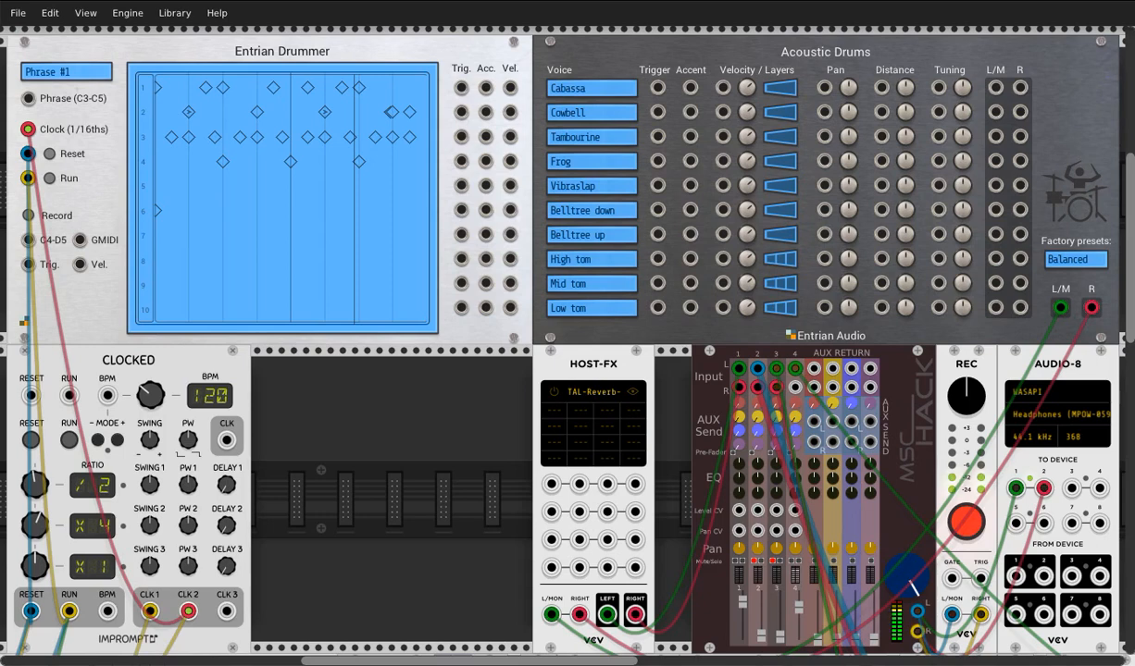
# Examine the available phrases and the phrase selection input modes of the Entrian Drummer module without changing them.
pyautogui.click(76, 73)
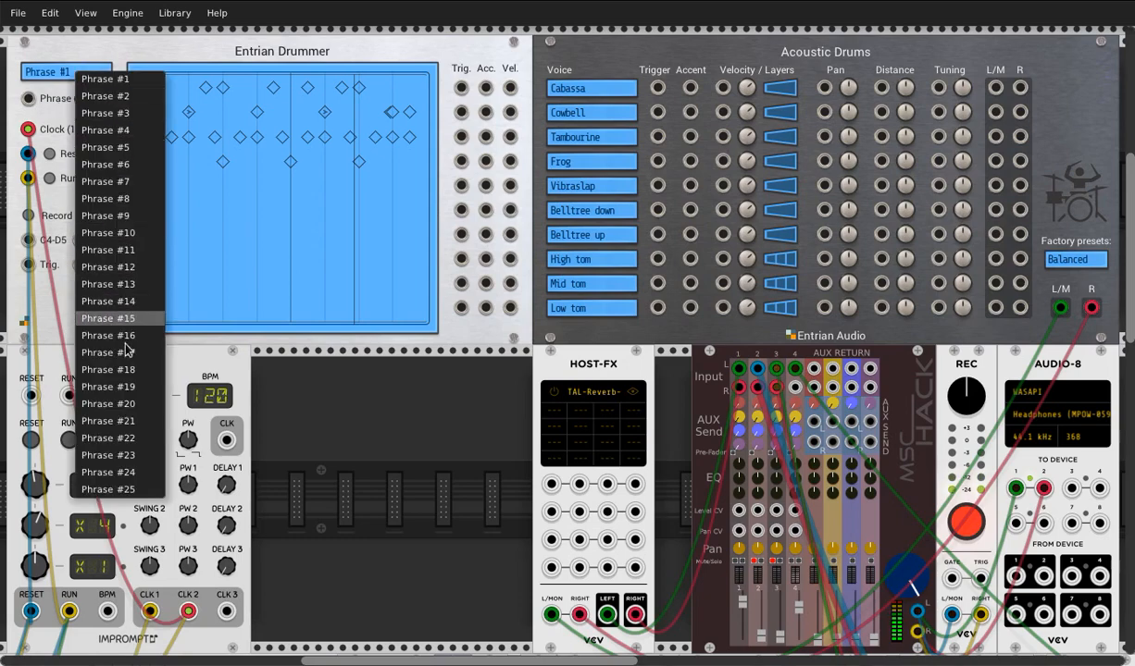
pyautogui.click(99, 57)
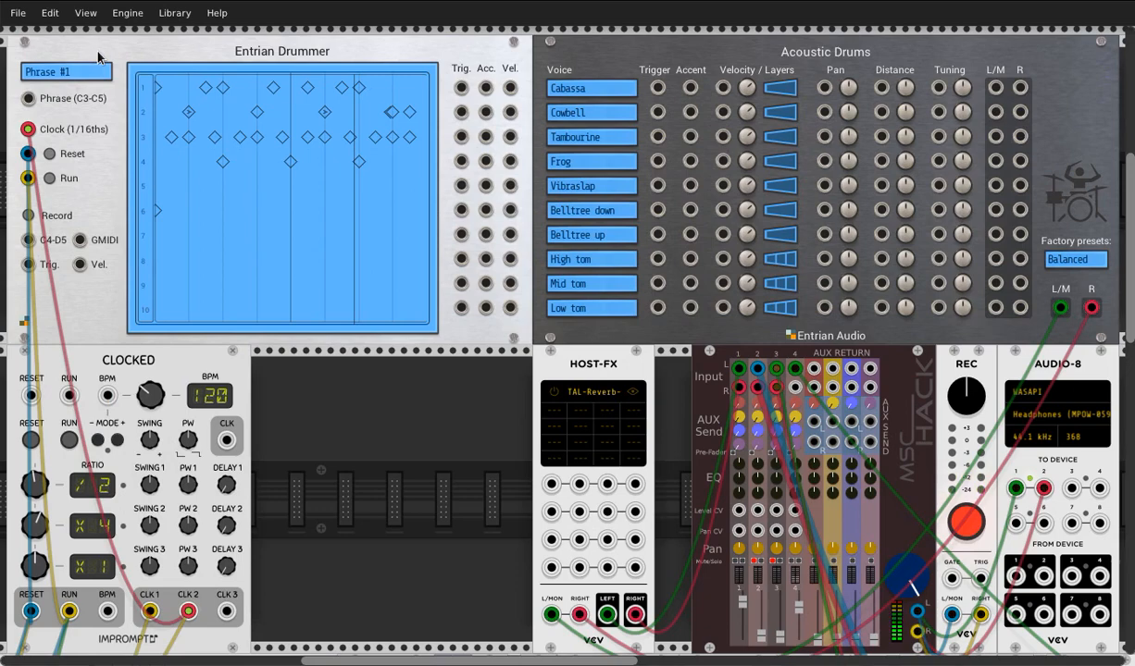
pyautogui.rightClick(111, 110)
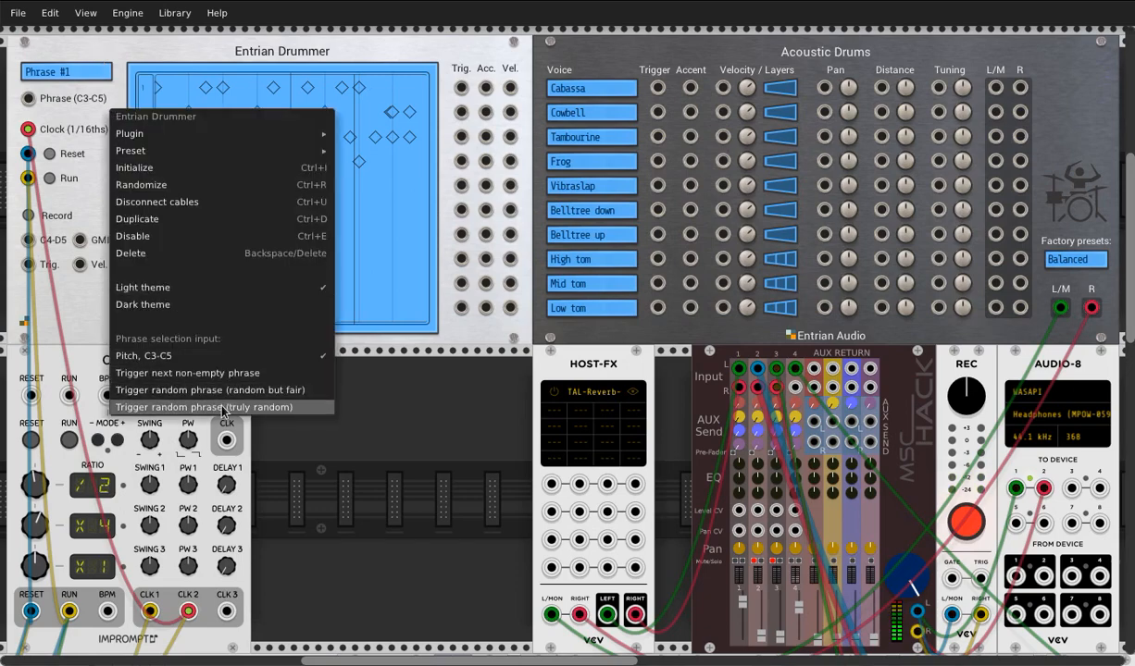
pyautogui.click(79, 311)
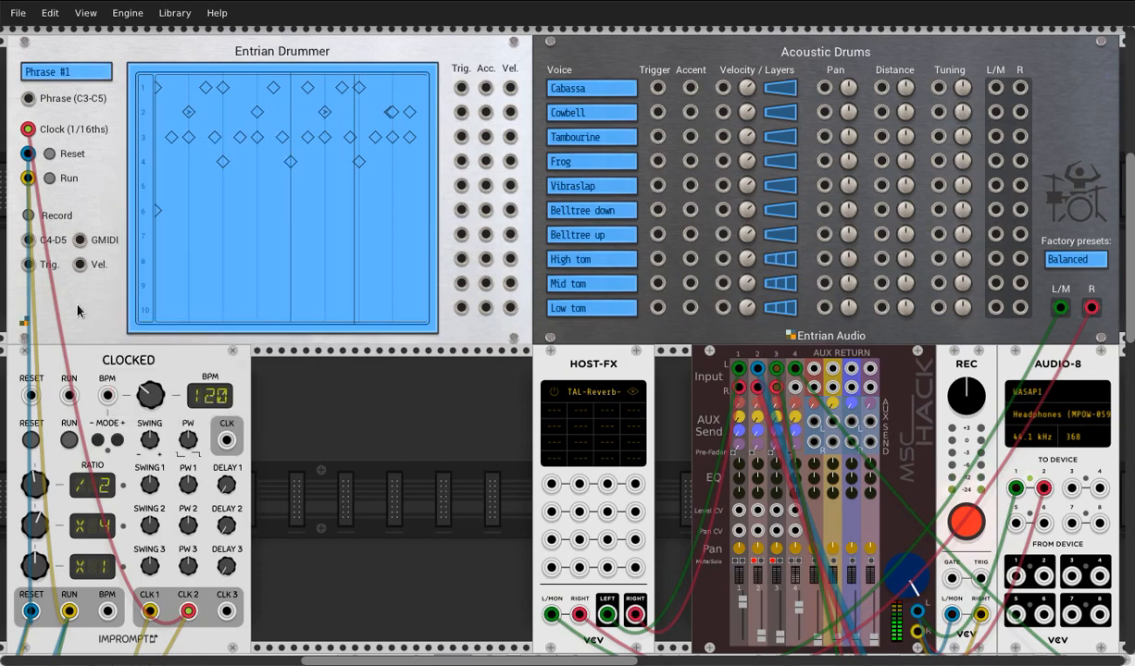